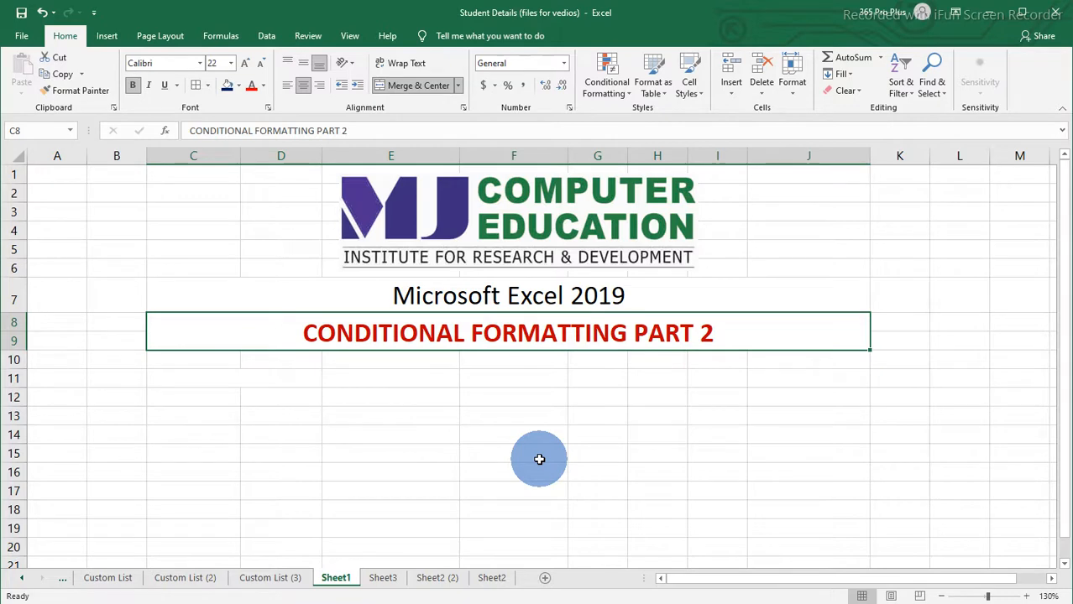
# Step: Switch to Sheet2 and examine the student marks table, especially the WINDOWS column values
pyautogui.click(491, 579)
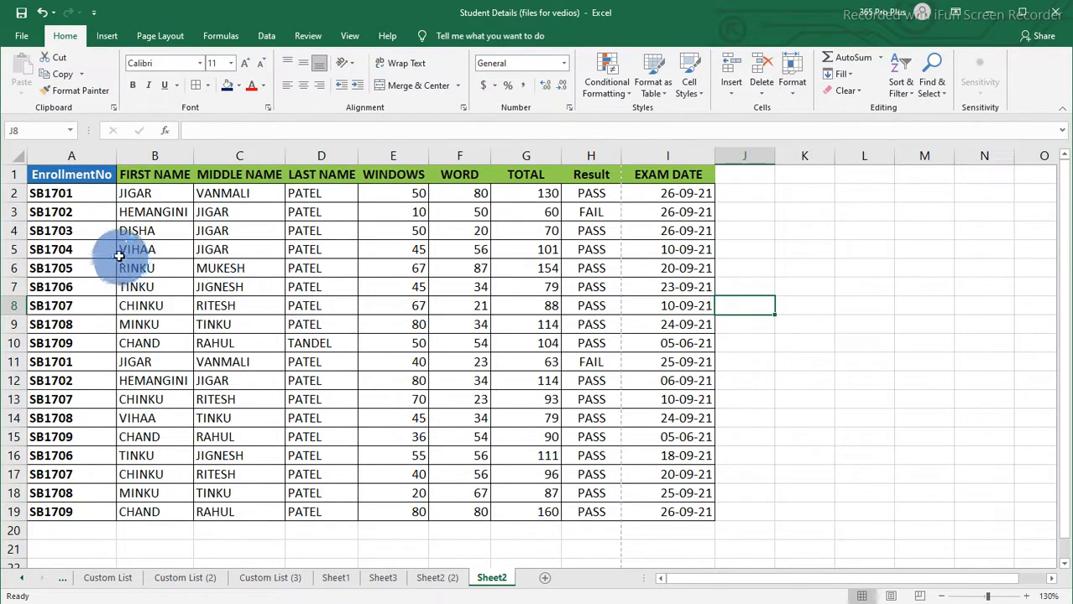
pyautogui.moveTo(67, 175); pyautogui.dragTo(679, 515)
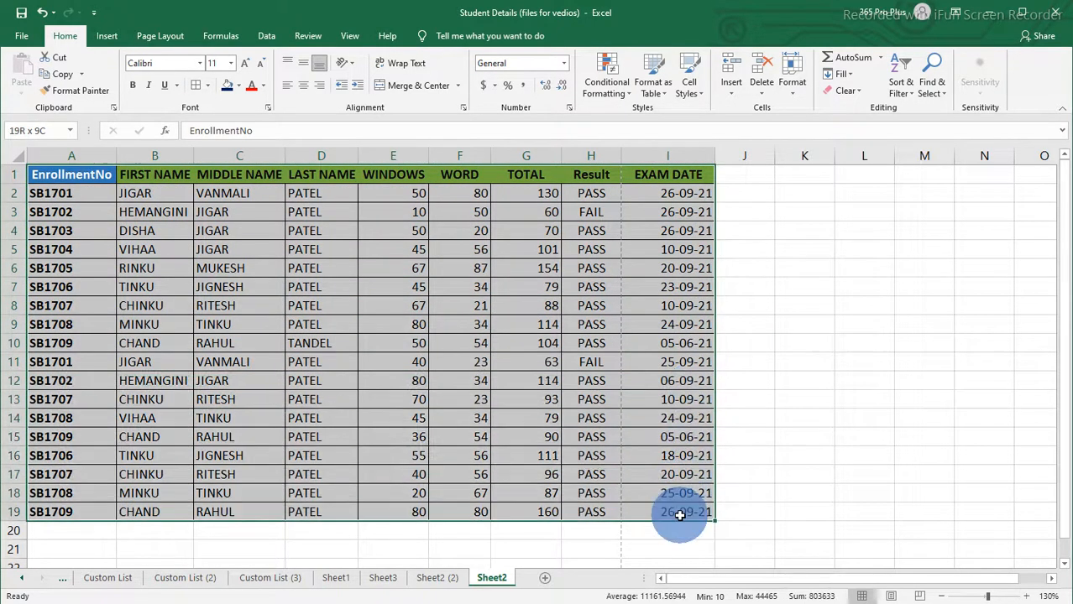
pyautogui.click(164, 192)
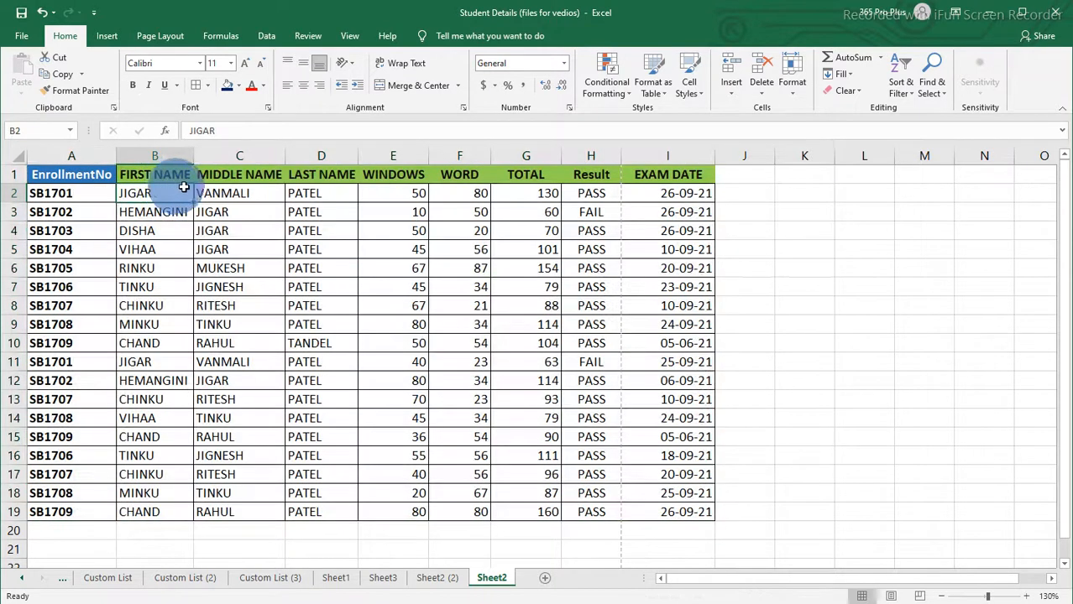
pyautogui.click(239, 194)
pyautogui.click(323, 197)
pyautogui.moveTo(379, 186); pyautogui.dragTo(408, 512)
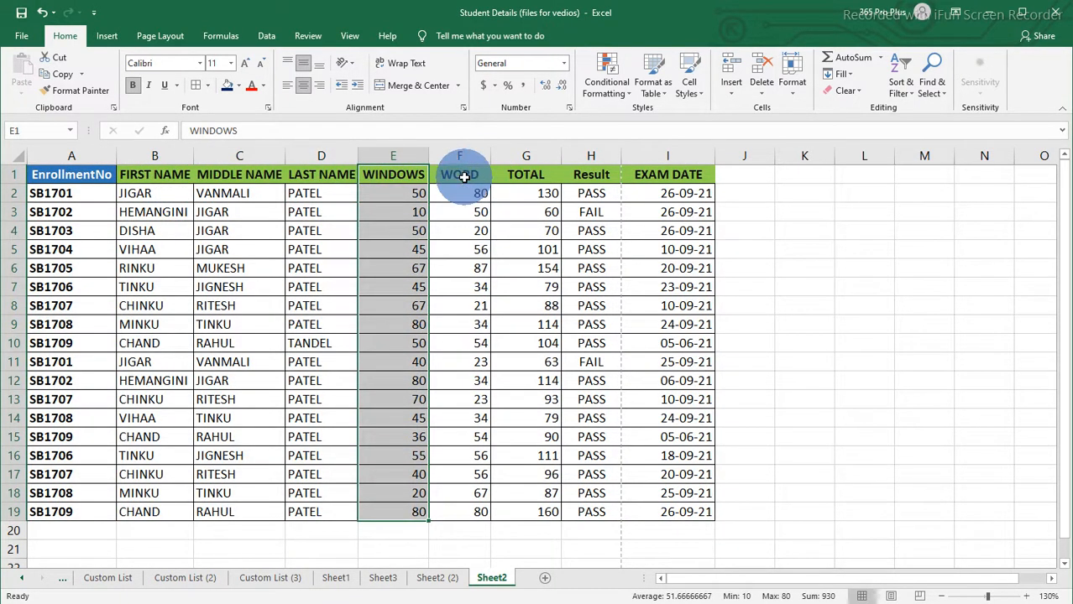
pyautogui.click(464, 176)
pyautogui.click(516, 174)
pyautogui.moveTo(608, 174); pyautogui.dragTo(600, 513)
pyautogui.click(671, 178)
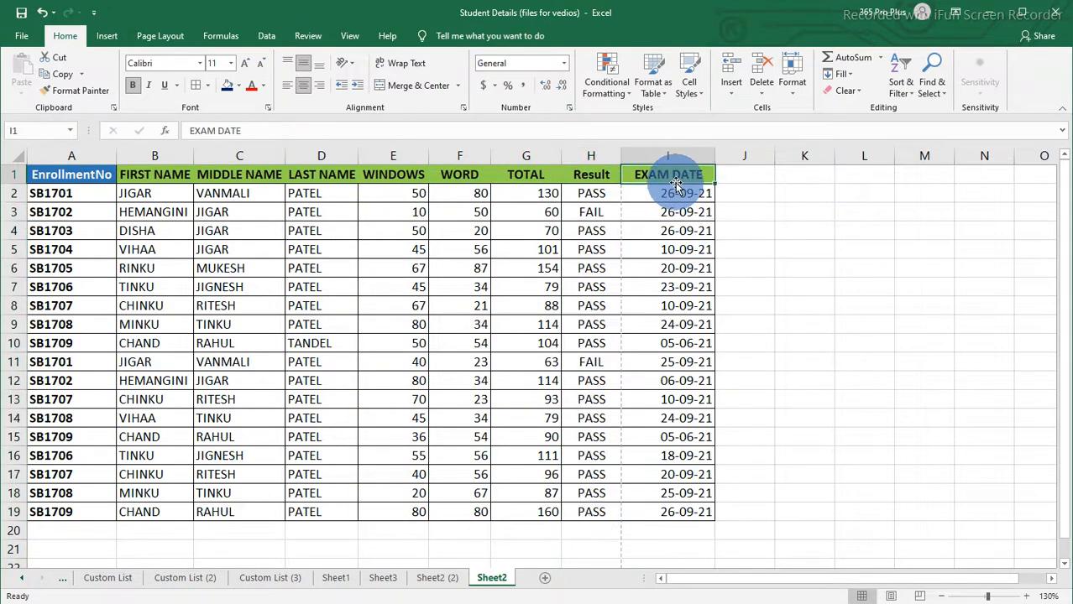
pyautogui.click(362, 283)
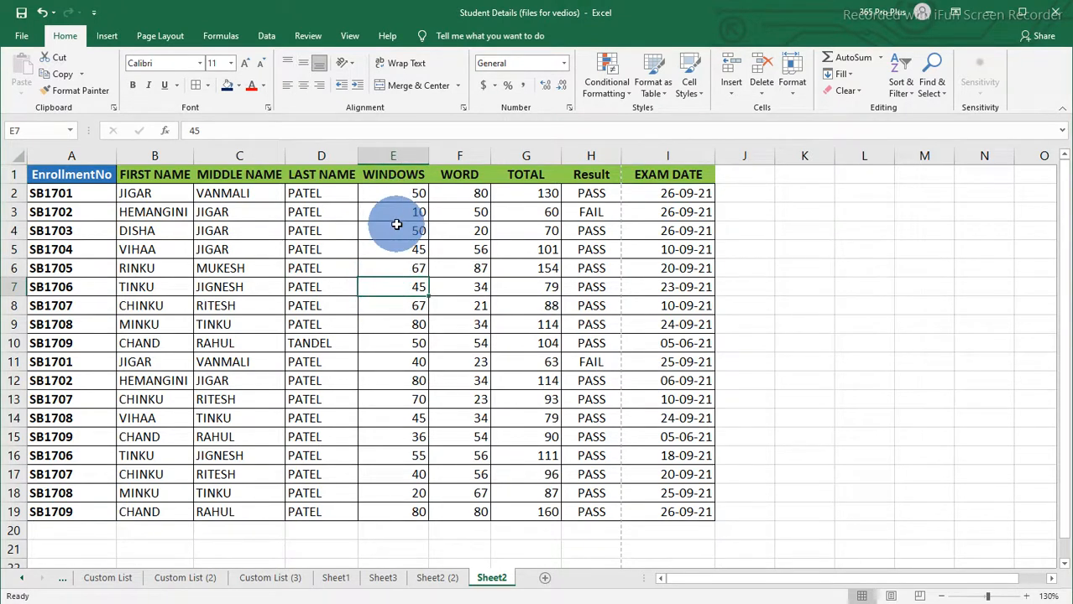
pyautogui.moveTo(402, 195); pyautogui.dragTo(396, 431)
pyautogui.click(395, 432)
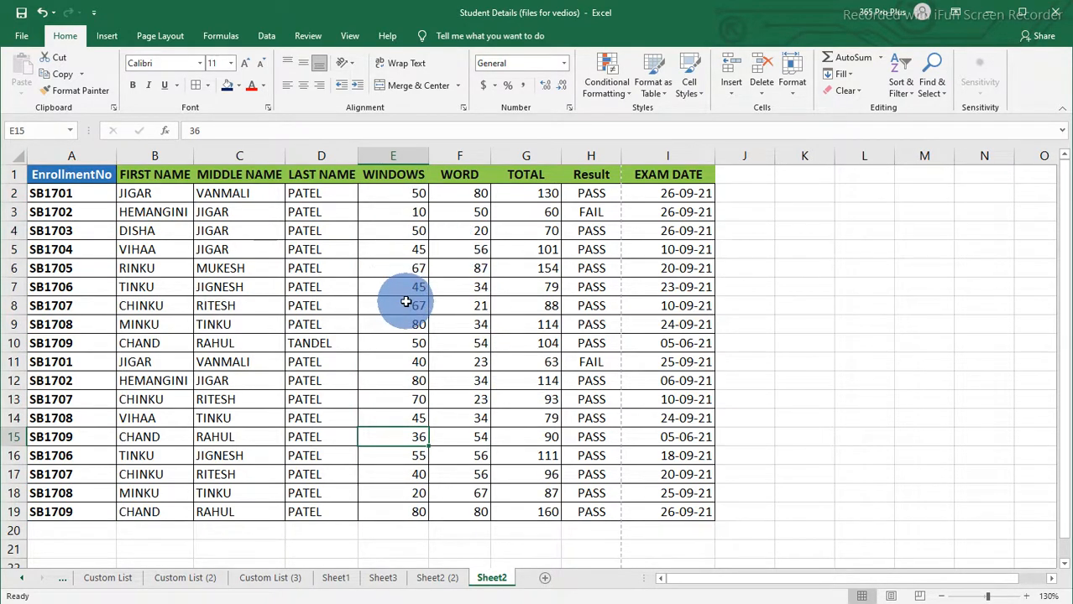
pyautogui.click(419, 332)
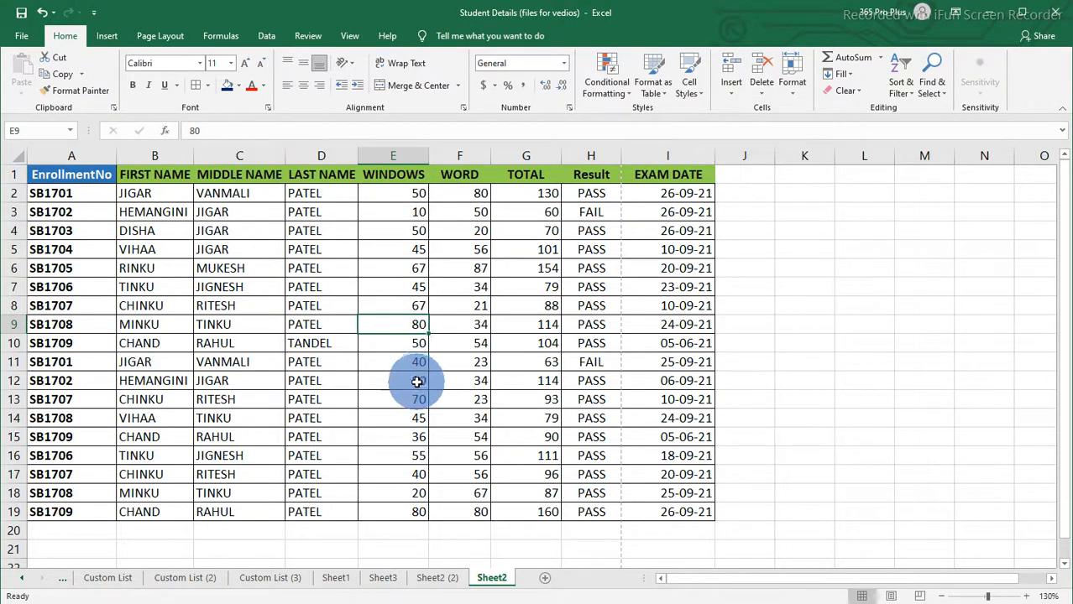
pyautogui.click(419, 381)
pyautogui.click(418, 510)
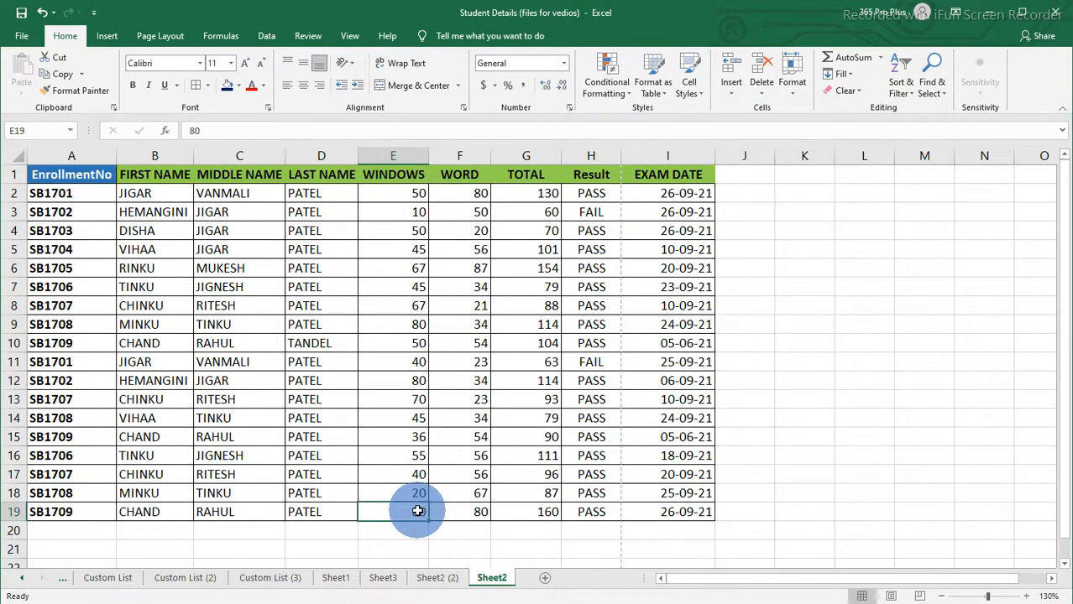
pyautogui.click(422, 250)
pyautogui.moveTo(408, 195); pyautogui.dragTo(406, 512)
pyautogui.click(421, 427)
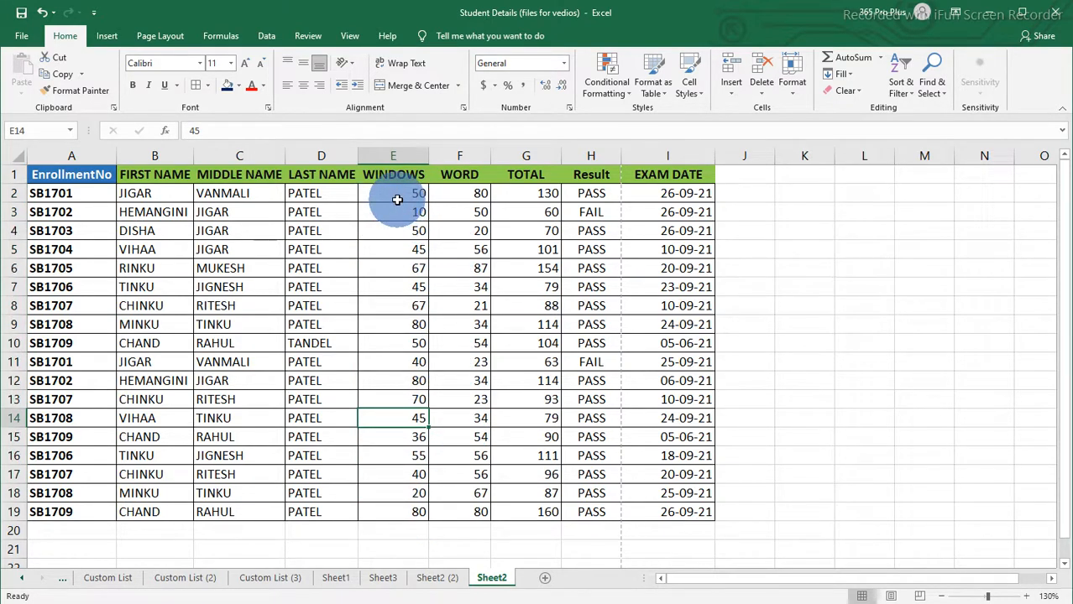
# Step: Apply blue gradient-fill data bars to the WINDOWS marks in E2:E19
pyautogui.moveTo(395, 197); pyautogui.dragTo(392, 509)
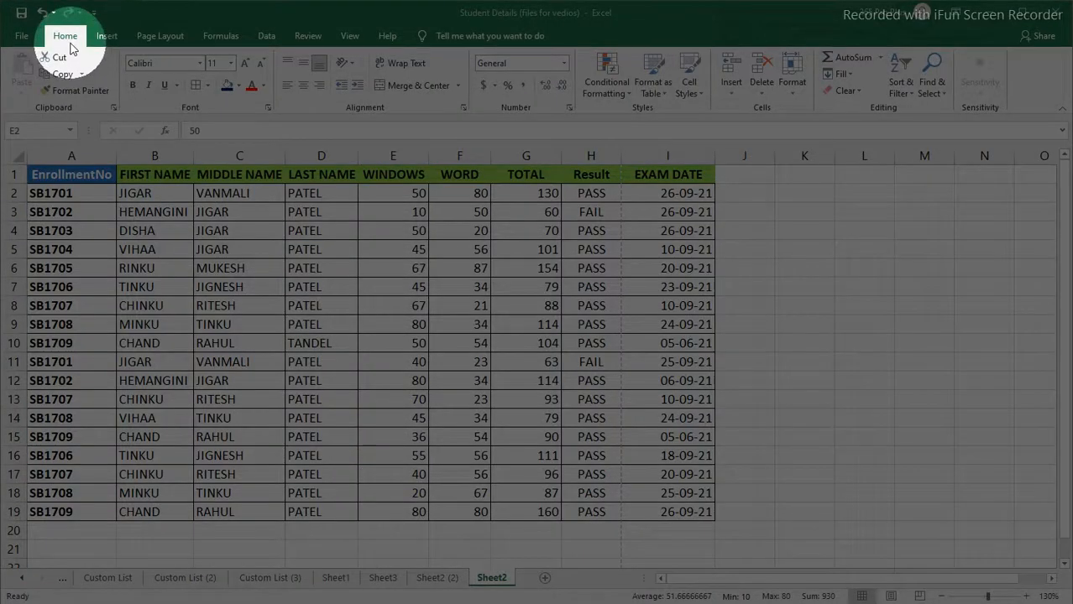
pyautogui.click(628, 98)
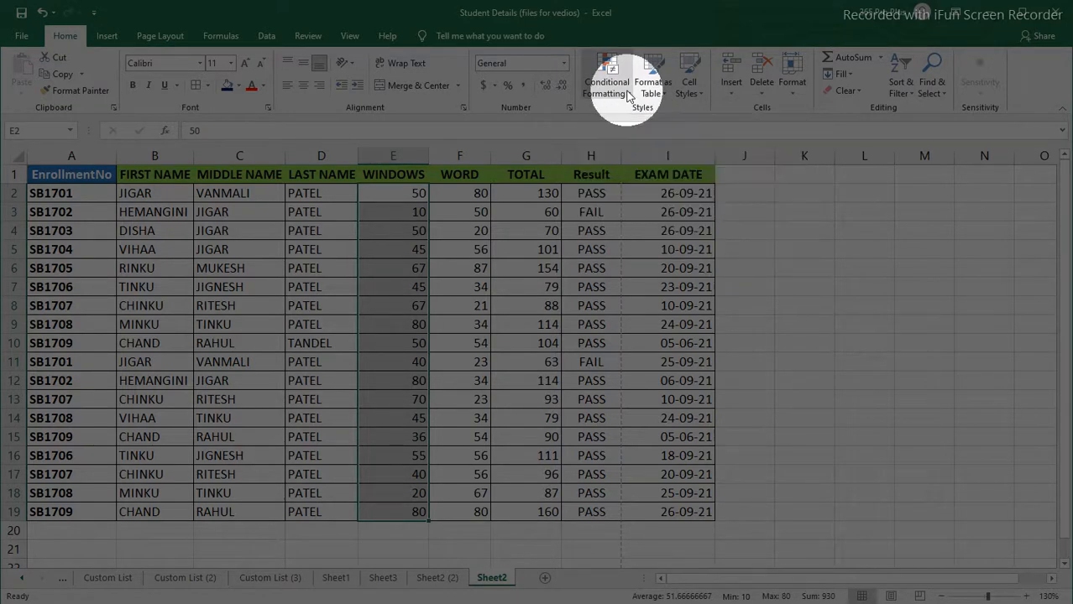
pyautogui.click(628, 98)
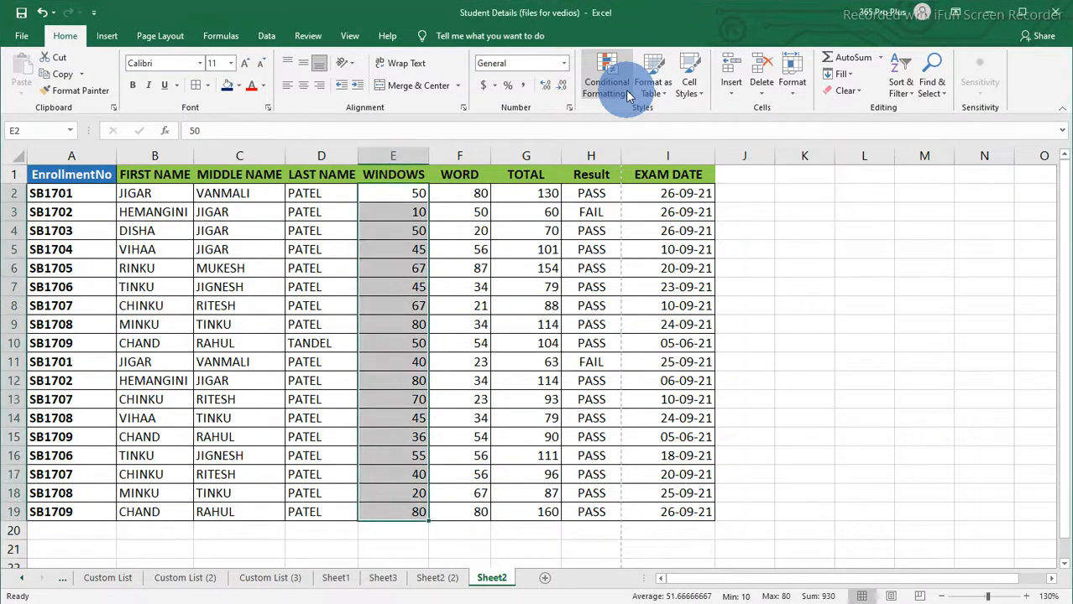
pyautogui.moveTo(633, 117)
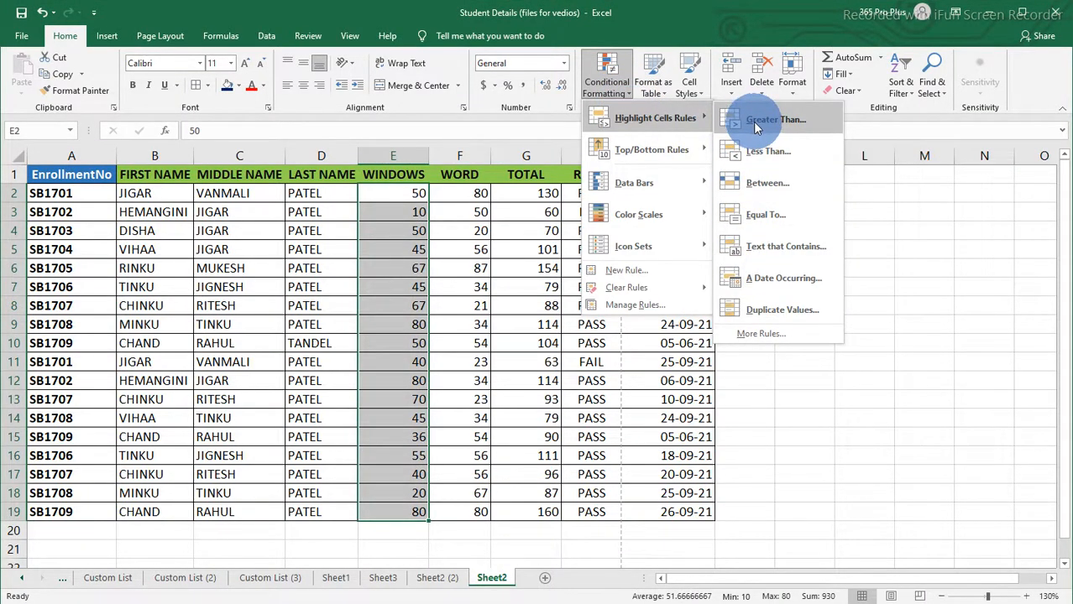
pyautogui.moveTo(635, 189)
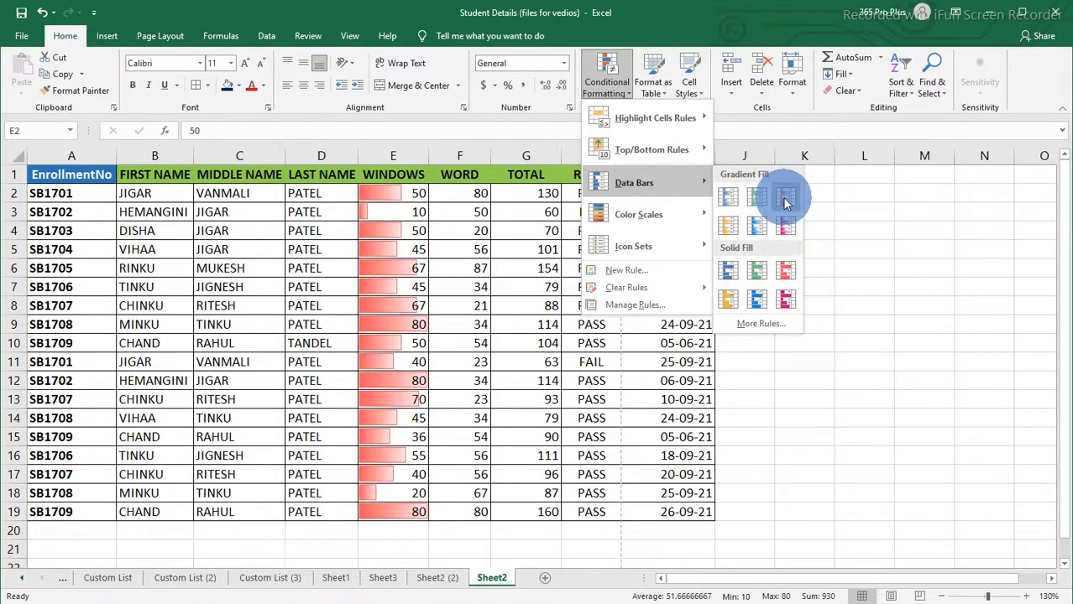
pyautogui.click(734, 203)
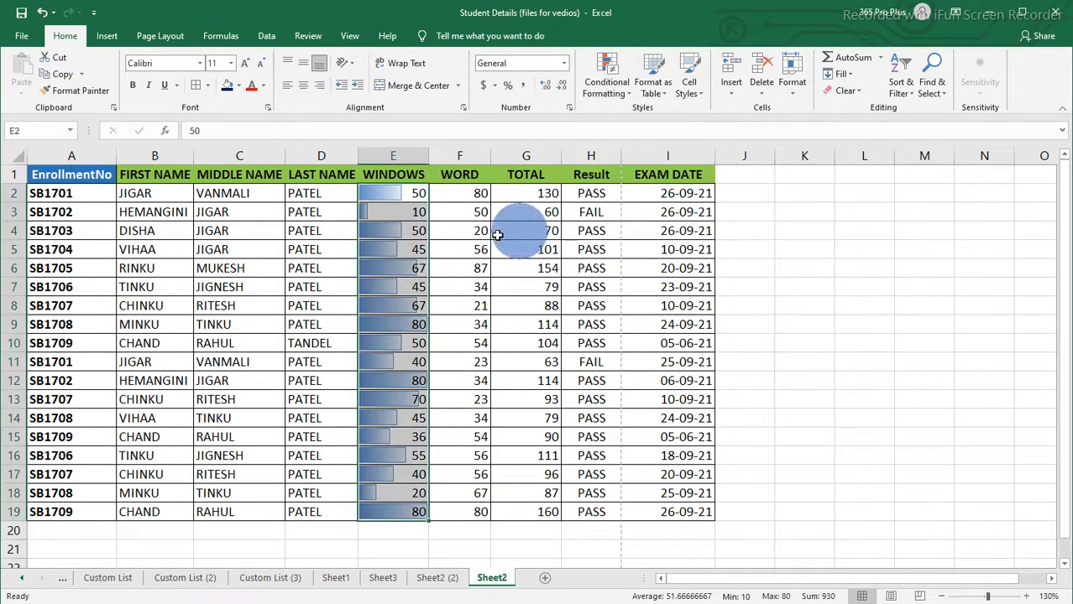
# Step: Examine how the data bar lengths compare across the WINDOWS column cells
pyautogui.click(410, 249)
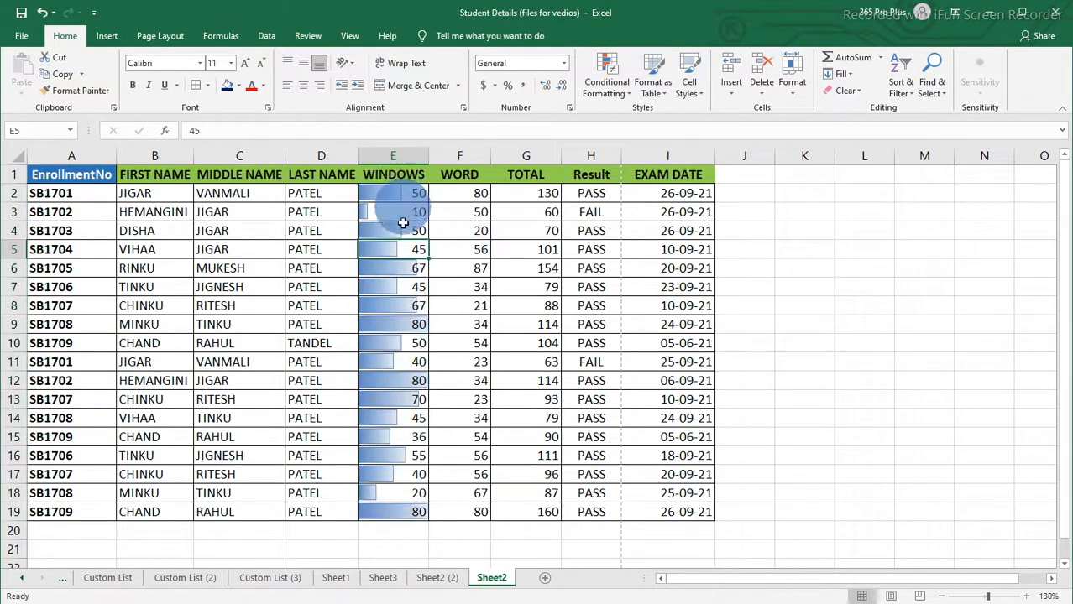
pyautogui.click(419, 513)
pyautogui.click(412, 379)
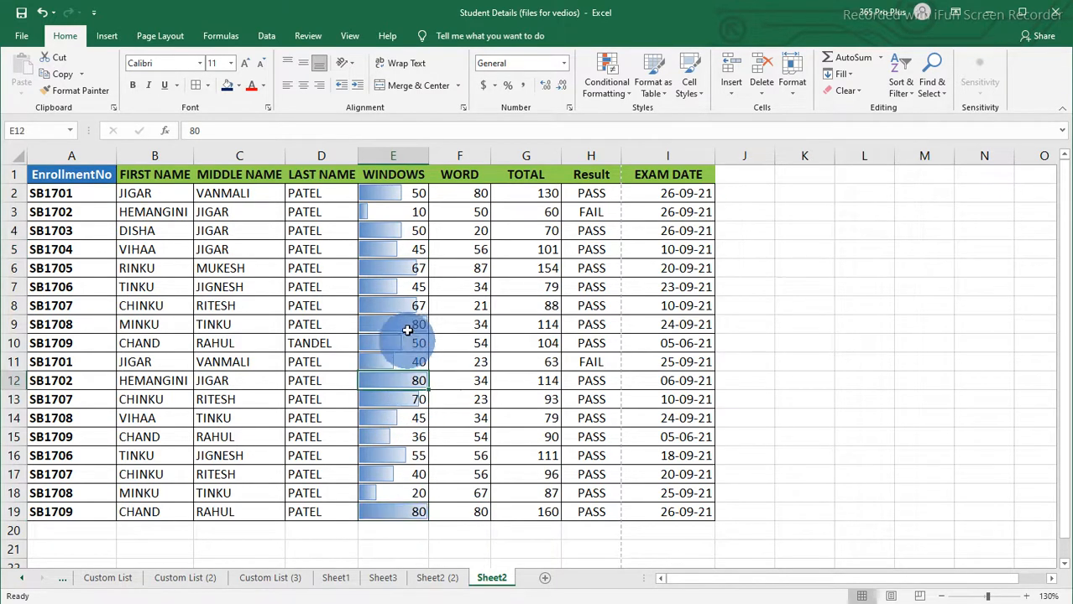
pyautogui.click(405, 322)
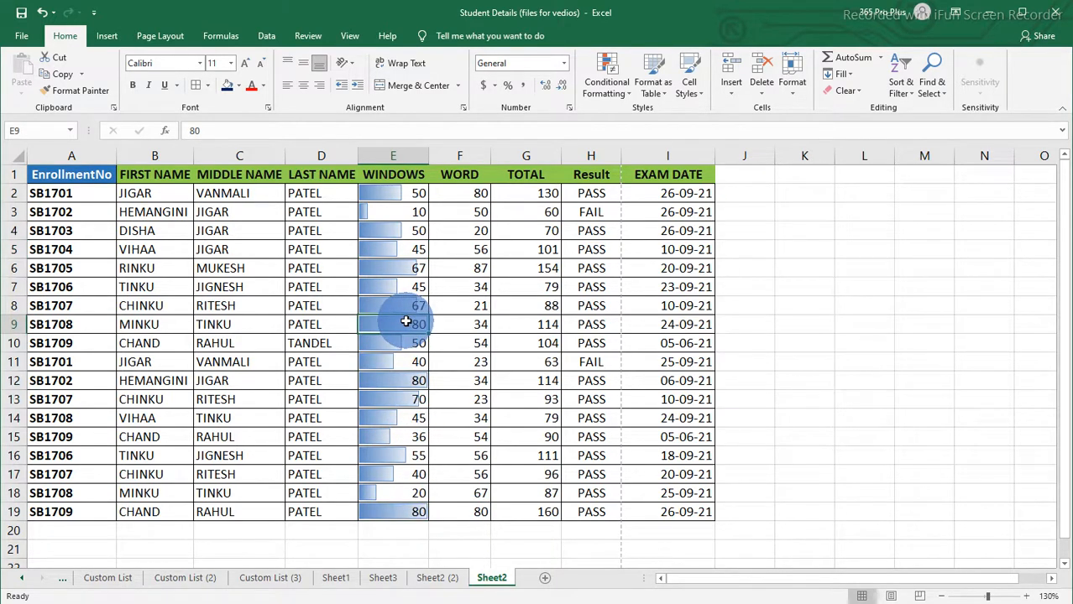
pyautogui.click(426, 269)
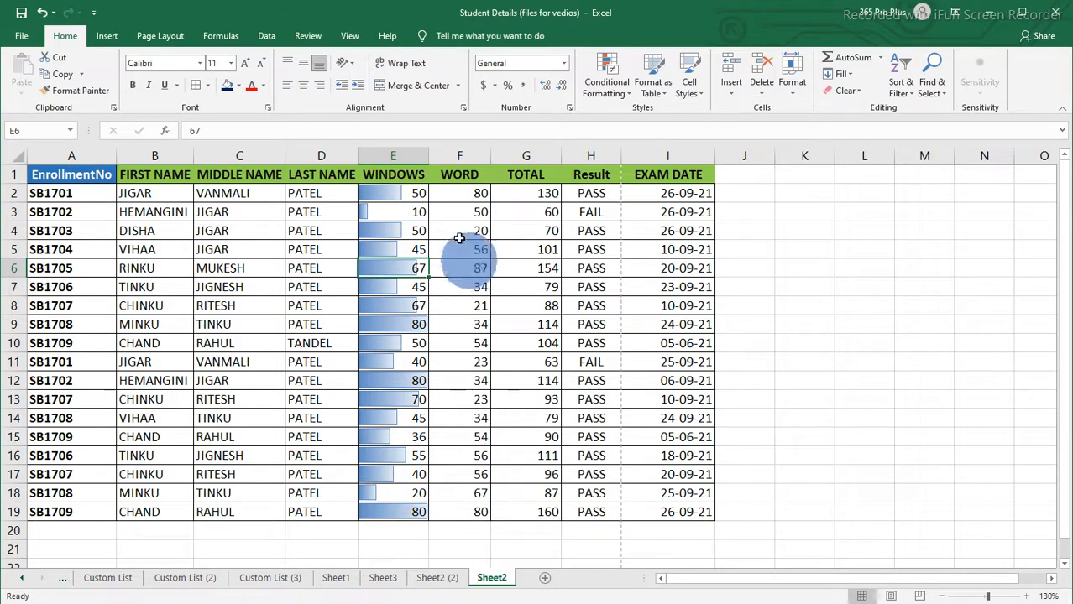
pyautogui.click(414, 211)
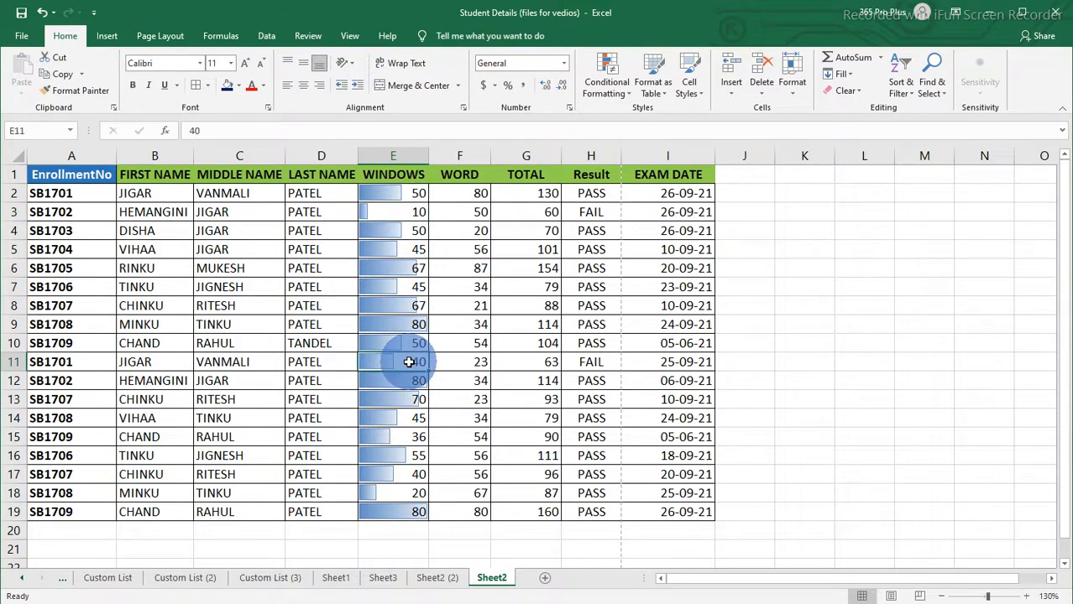
pyautogui.click(409, 494)
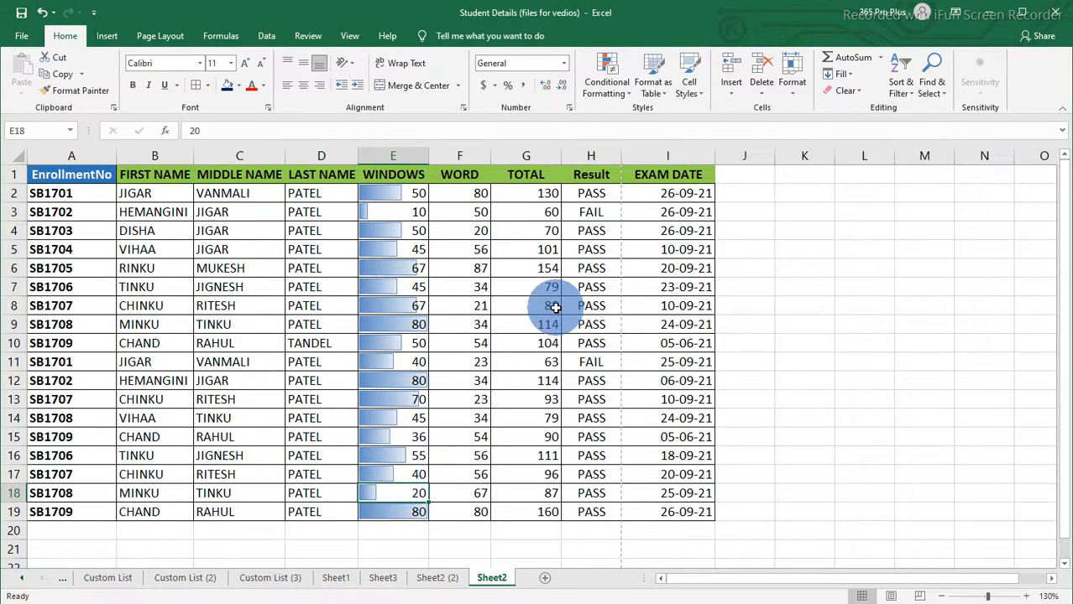
# Step: Change the WINDOWS marks in E2 to 100 and in E12 to 90
pyautogui.click(416, 195)
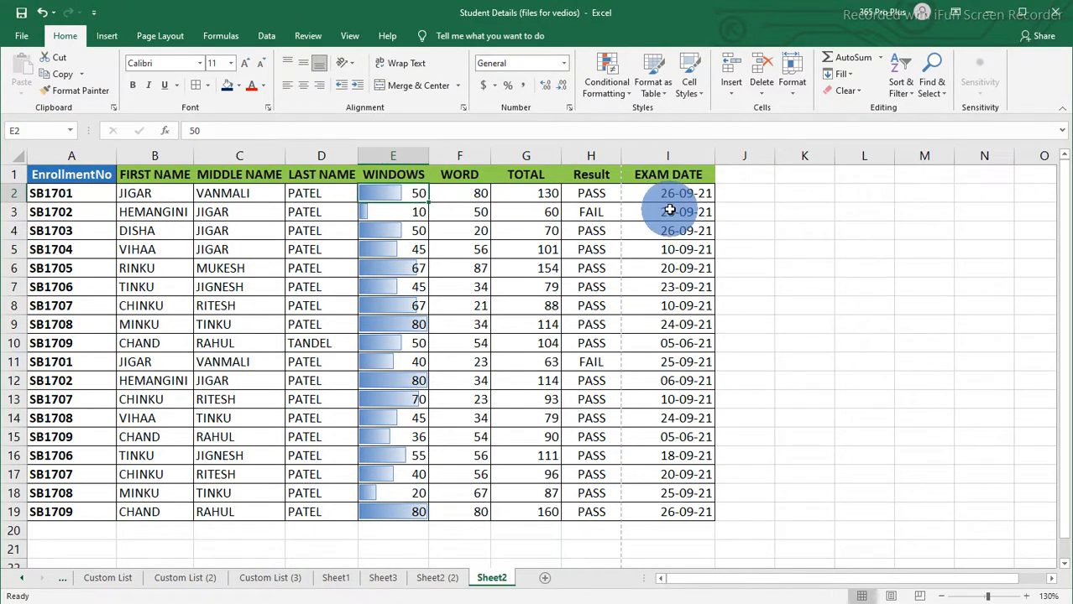
pyautogui.write('100')
pyautogui.hotkey('ctrl', 'Return')
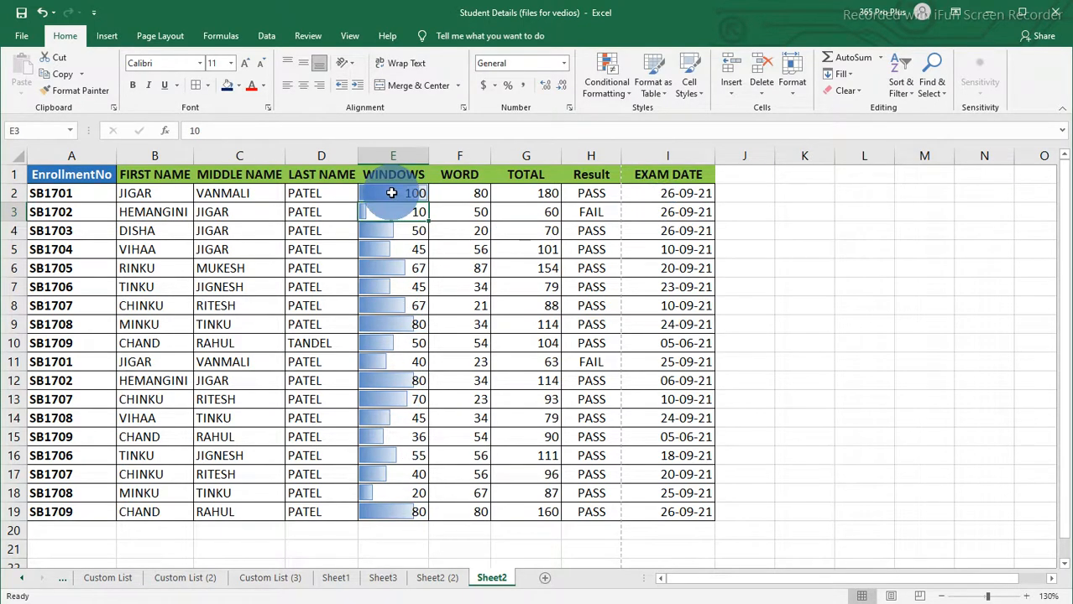
pyautogui.click(401, 380)
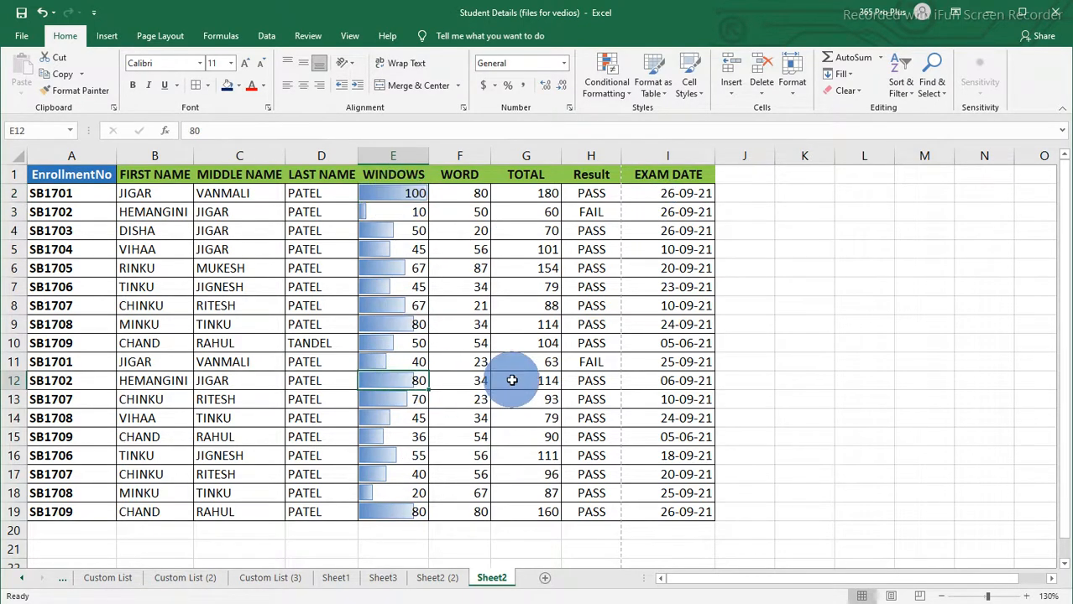
pyautogui.write('9')
pyautogui.hotkey('ctrl', 'Return')
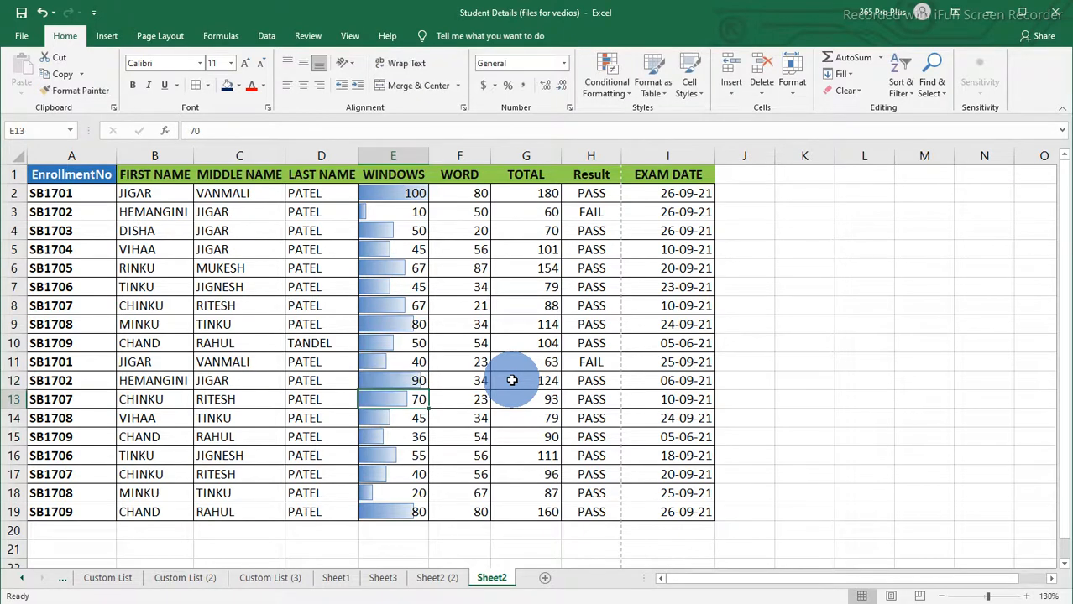
# Step: Change the WINDOWS mark in E14 to 2
pyautogui.click(410, 419)
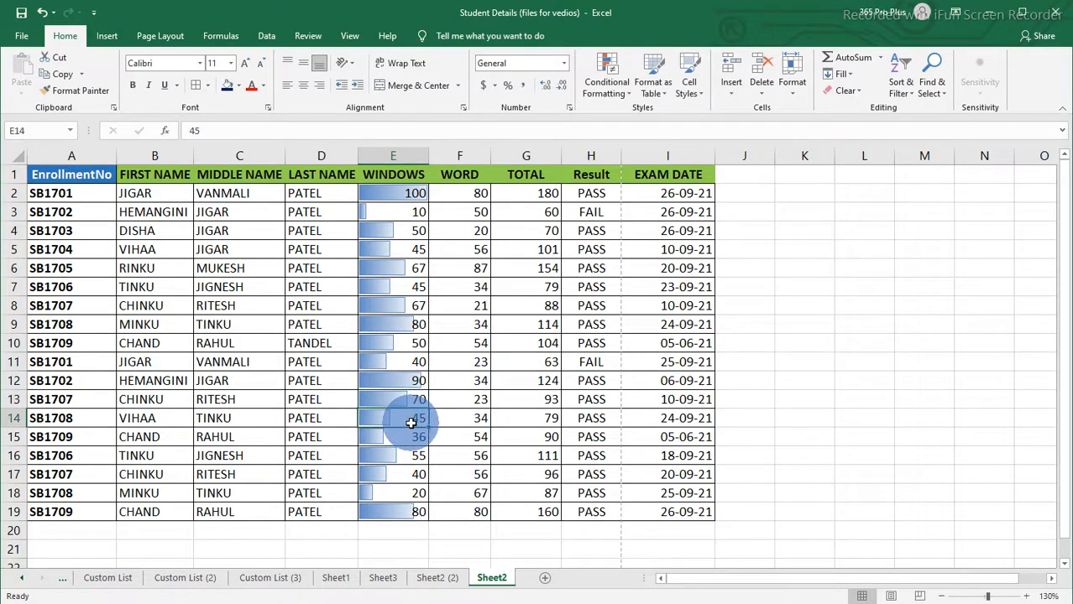
pyautogui.write('2')
pyautogui.press('Return')
pyautogui.click(372, 421)
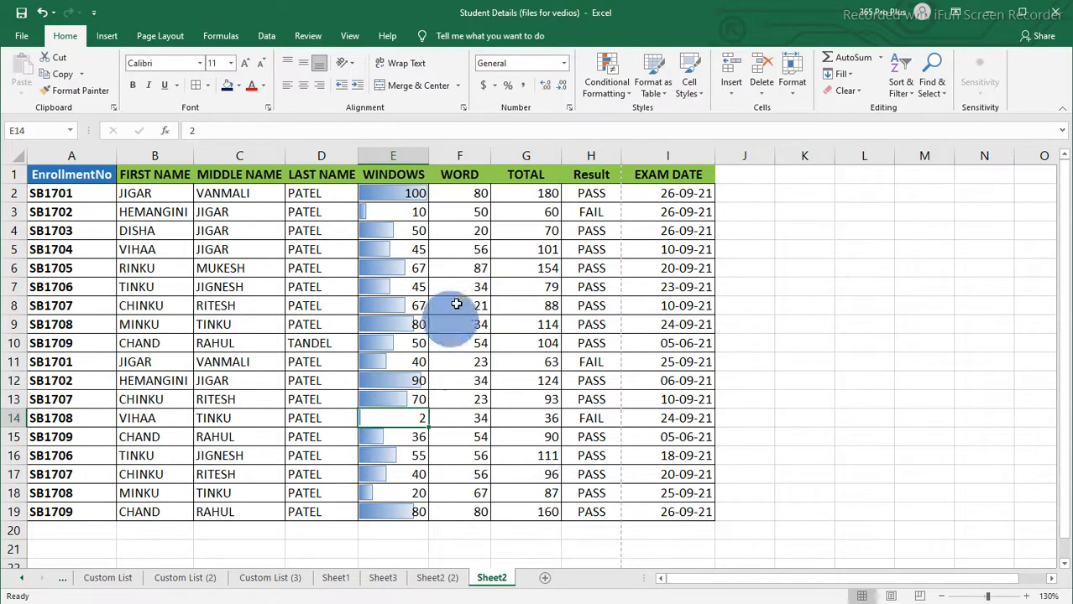
# Step: Apply green solid-fill data bars to the WORD marks in F2:F19
pyautogui.click(462, 196)
pyautogui.moveTo(462, 197); pyautogui.dragTo(466, 503)
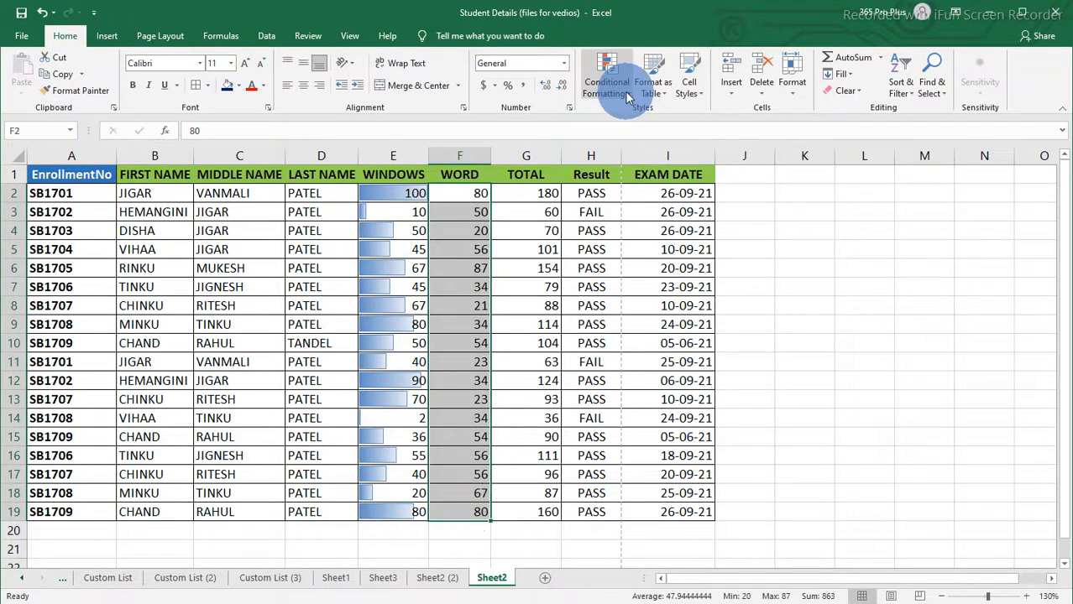
pyautogui.click(604, 80)
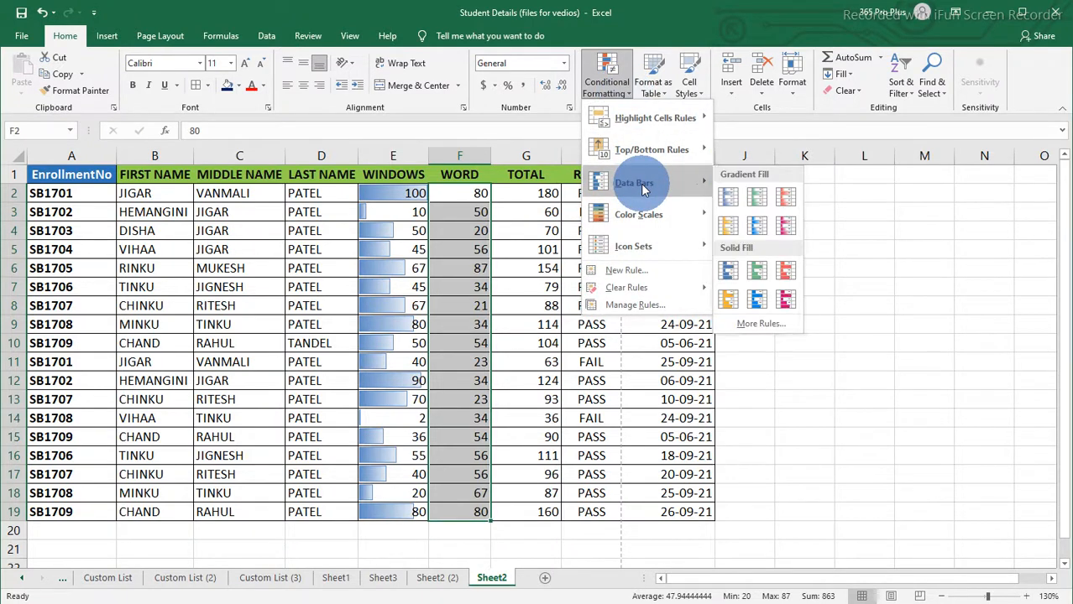
pyautogui.click(760, 278)
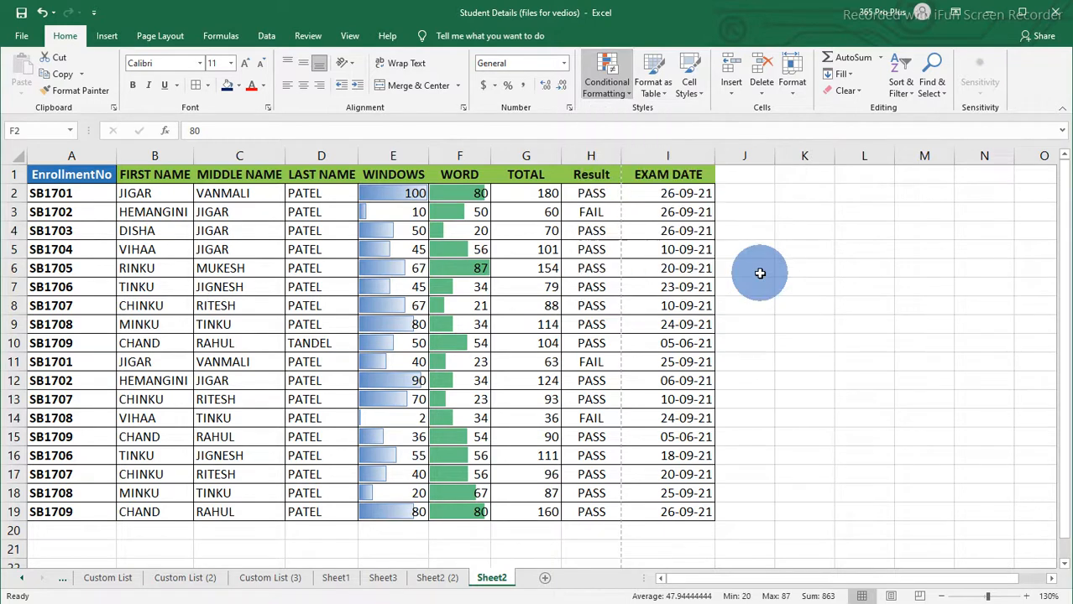
# Step: Examine the green data bars across the WORD column cells
pyautogui.click(456, 270)
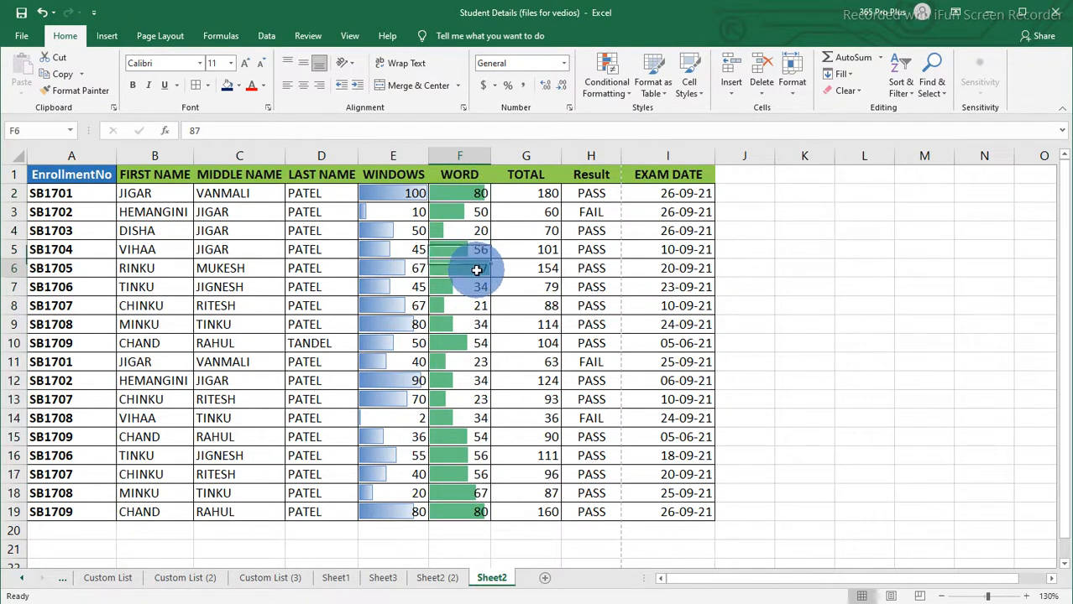
pyautogui.click(471, 514)
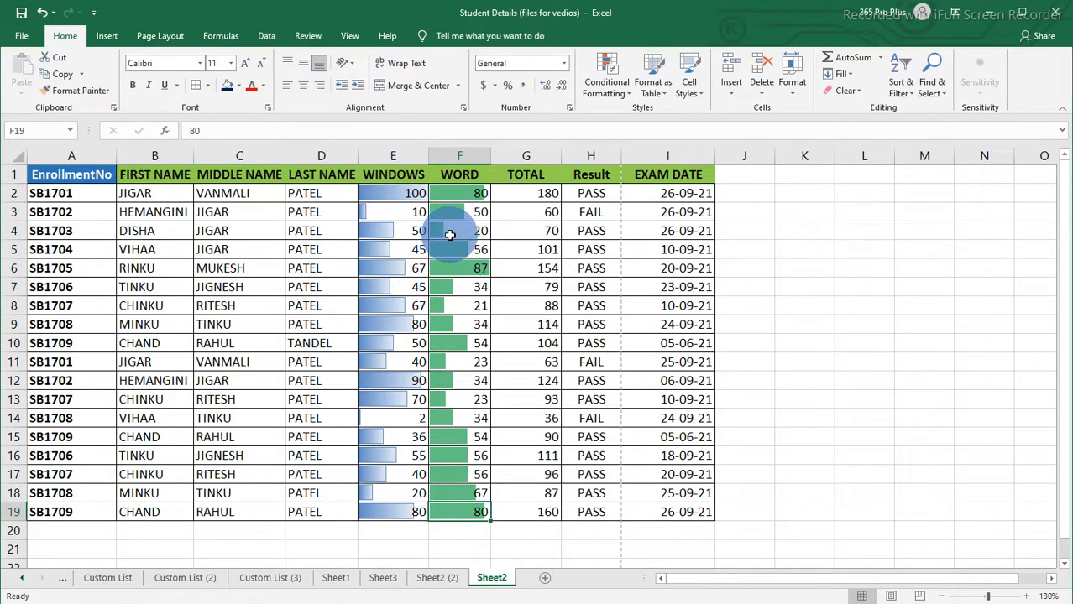
pyautogui.click(451, 232)
pyautogui.click(462, 364)
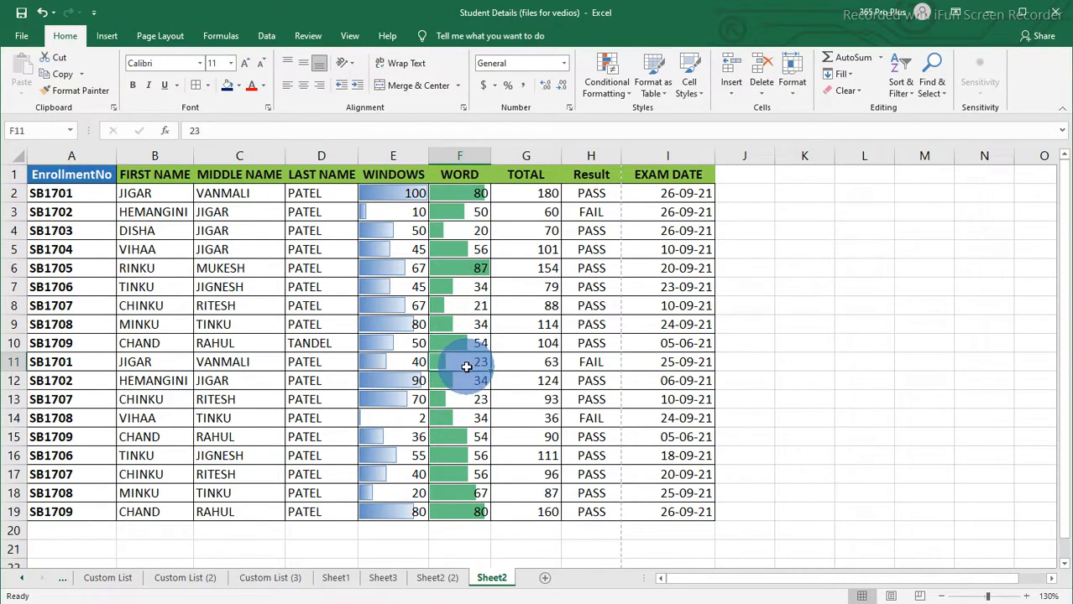
pyautogui.click(464, 401)
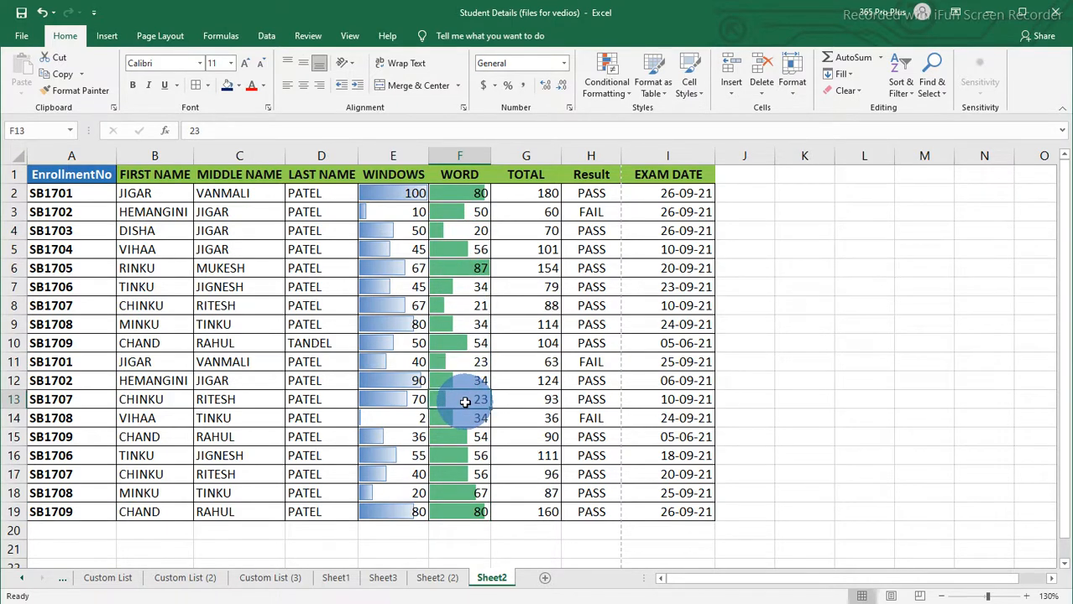
# Step: Change the WORD mark in F10 to 10
pyautogui.click(473, 344)
pyautogui.write('10')
pyautogui.hotkey('ctrl', 'Return')
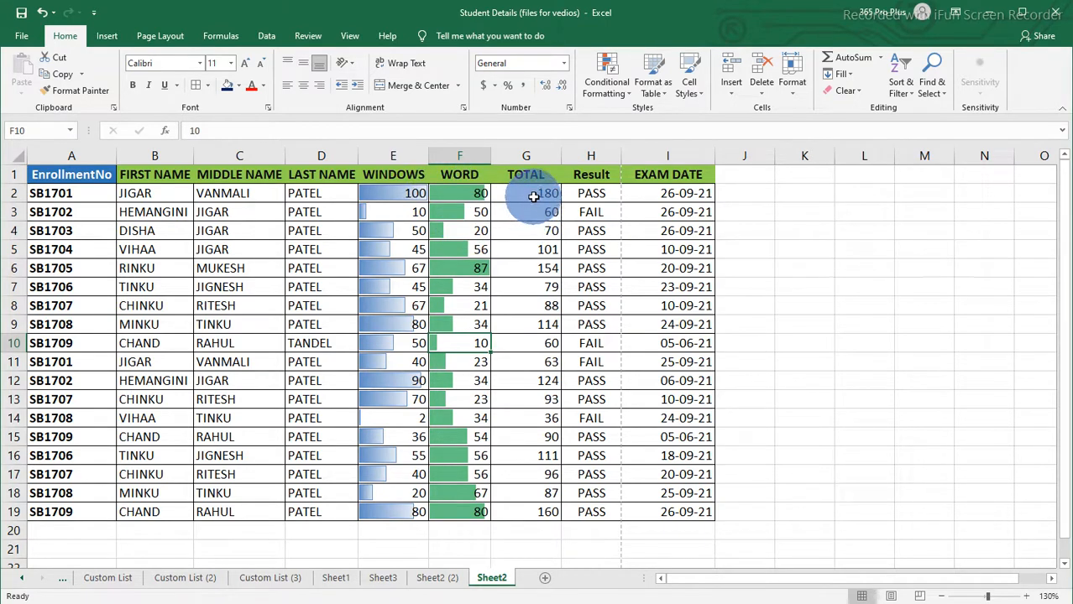
# Step: Apply the 5 Ratings icon set to the TOTAL values in G2:G19
pyautogui.moveTo(533, 193); pyautogui.dragTo(516, 508)
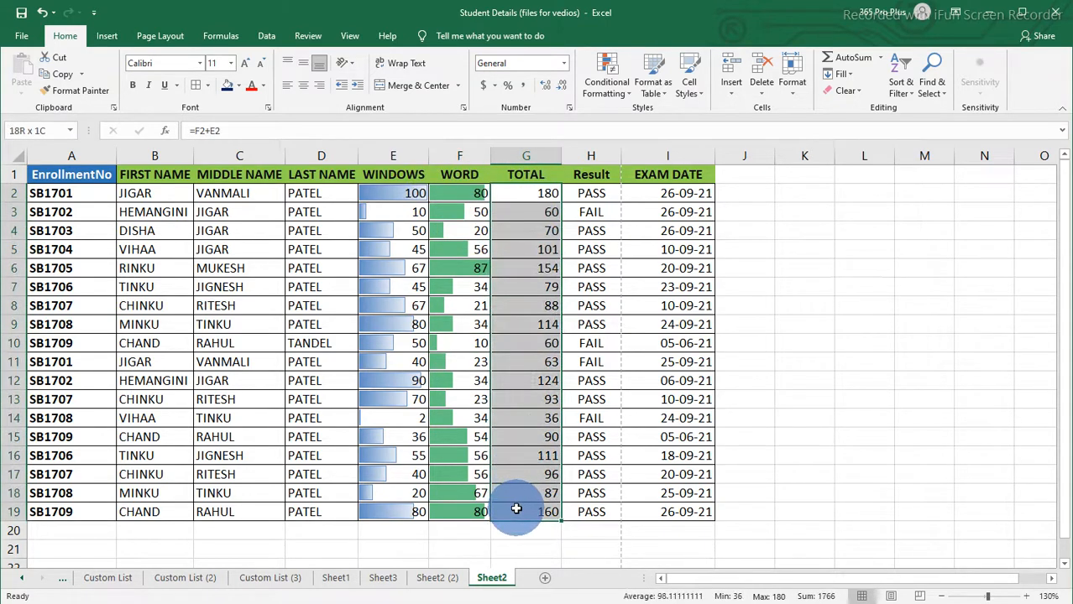
pyautogui.click(628, 94)
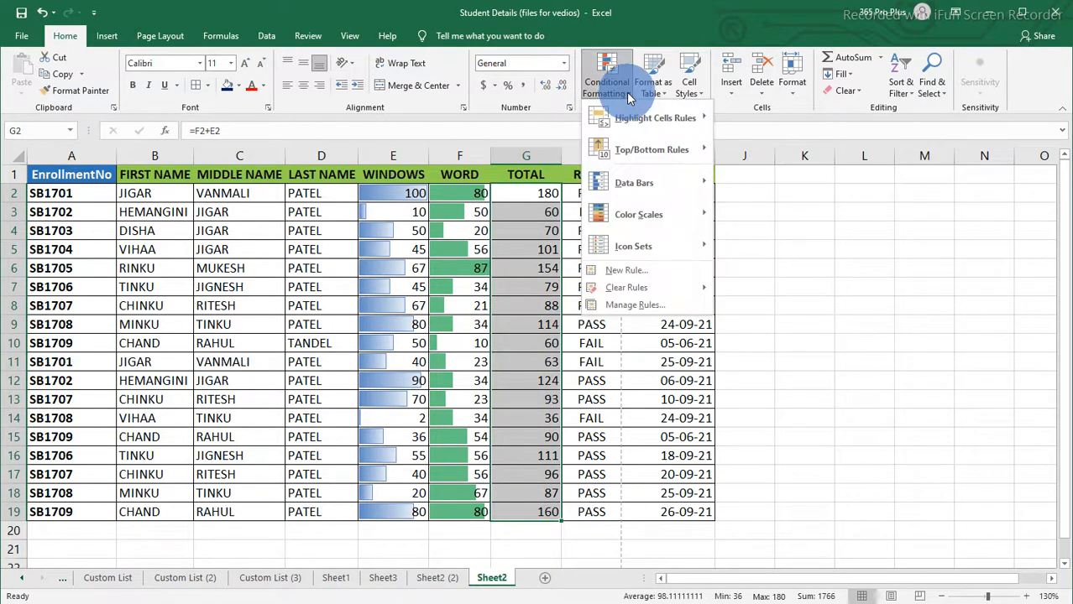
pyautogui.moveTo(633, 183)
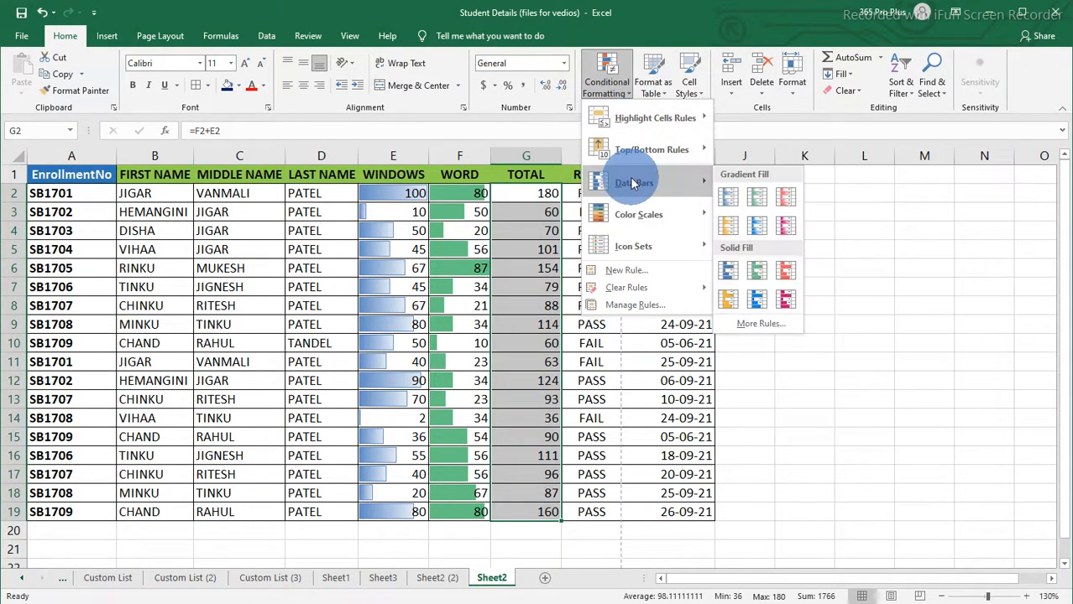
pyautogui.moveTo(623, 252)
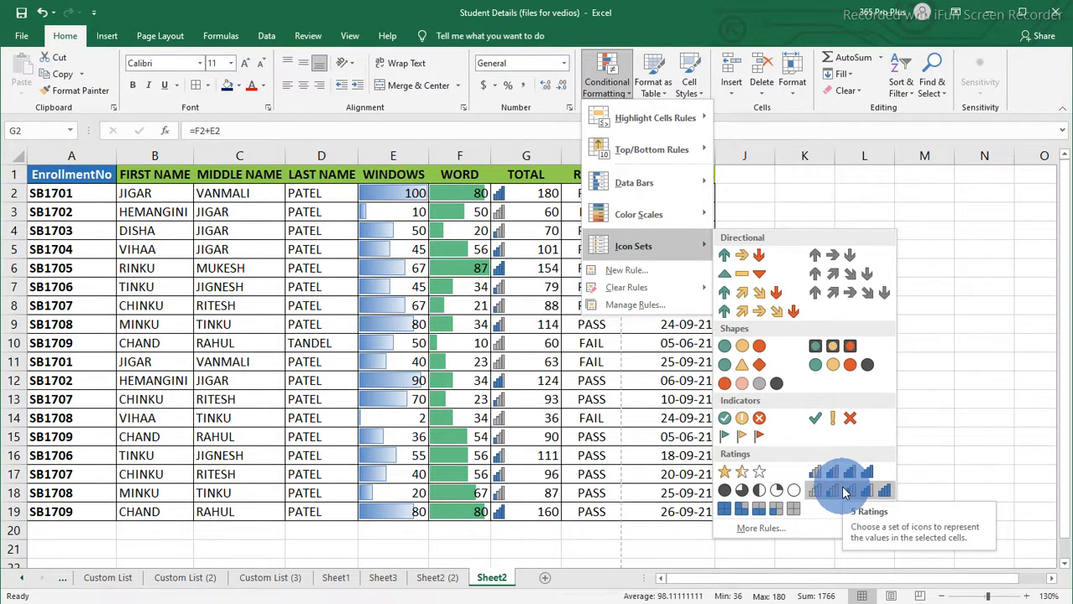
pyautogui.click(844, 491)
# Step: Examine the rating icons across the TOTAL column cells
pyautogui.click(560, 335)
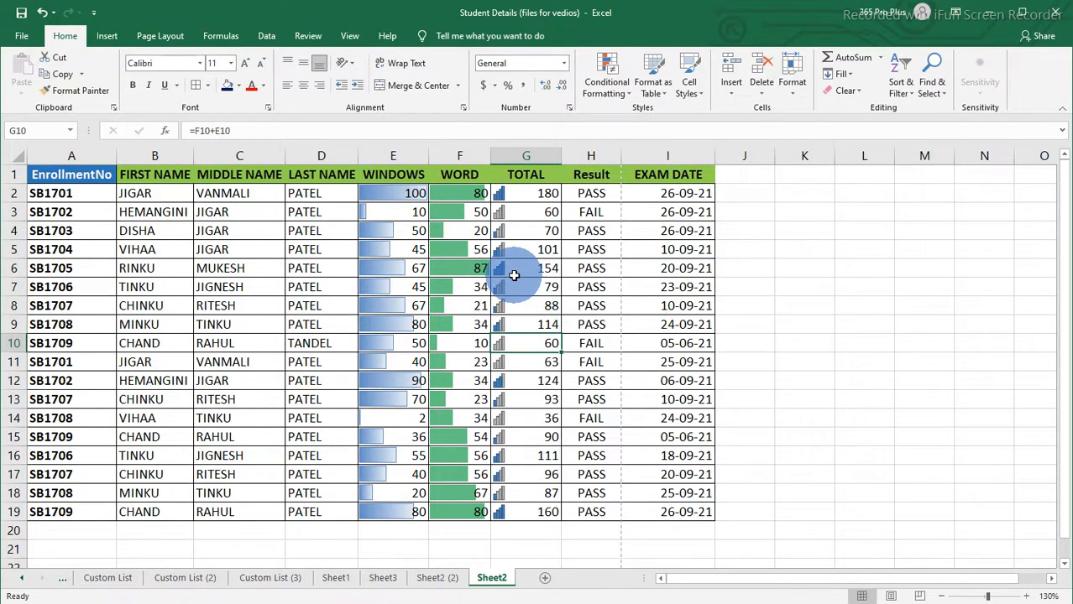
pyautogui.click(532, 194)
pyautogui.click(536, 269)
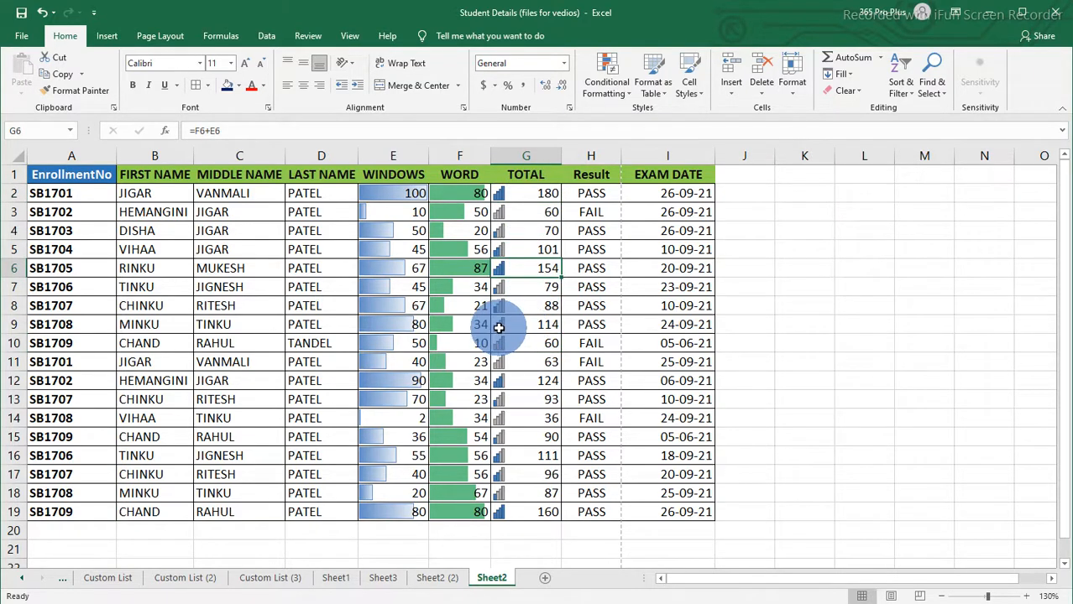
pyautogui.click(545, 383)
pyautogui.click(523, 435)
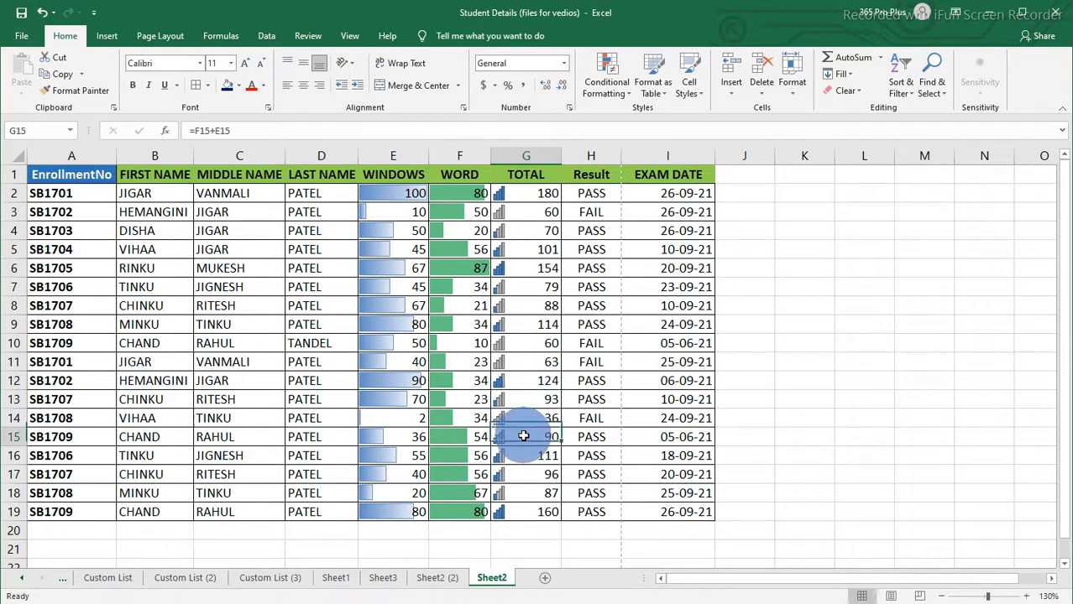
pyautogui.click(522, 455)
pyautogui.click(524, 474)
pyautogui.click(523, 492)
pyautogui.click(522, 512)
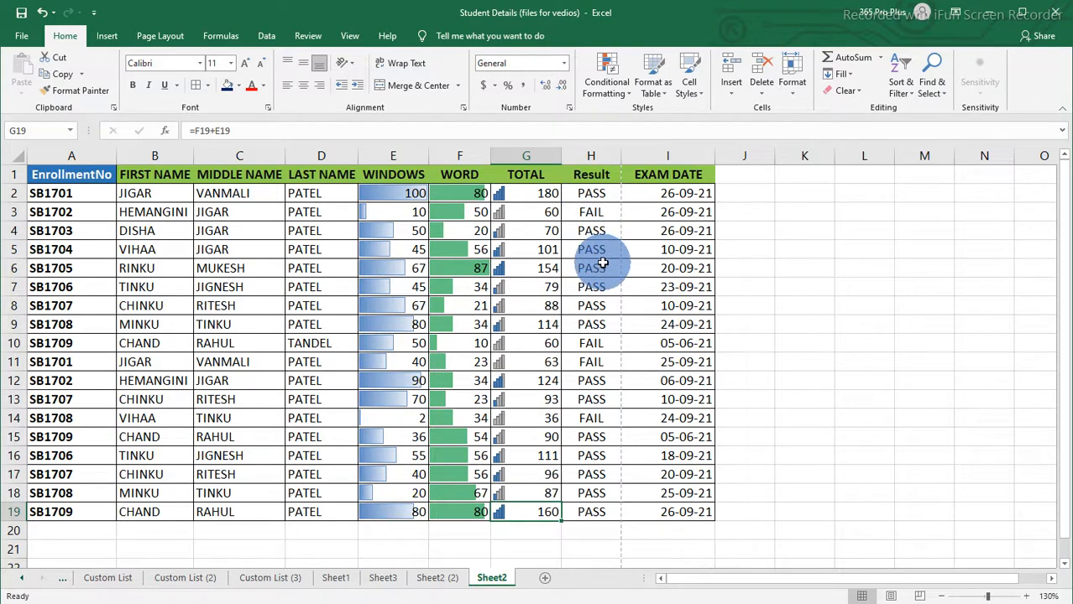
# Step: Highlight Result cells in H2:H19 containing FAIL with Light Red Fill with Dark Red Text
pyautogui.moveTo(591, 192); pyautogui.dragTo(583, 512)
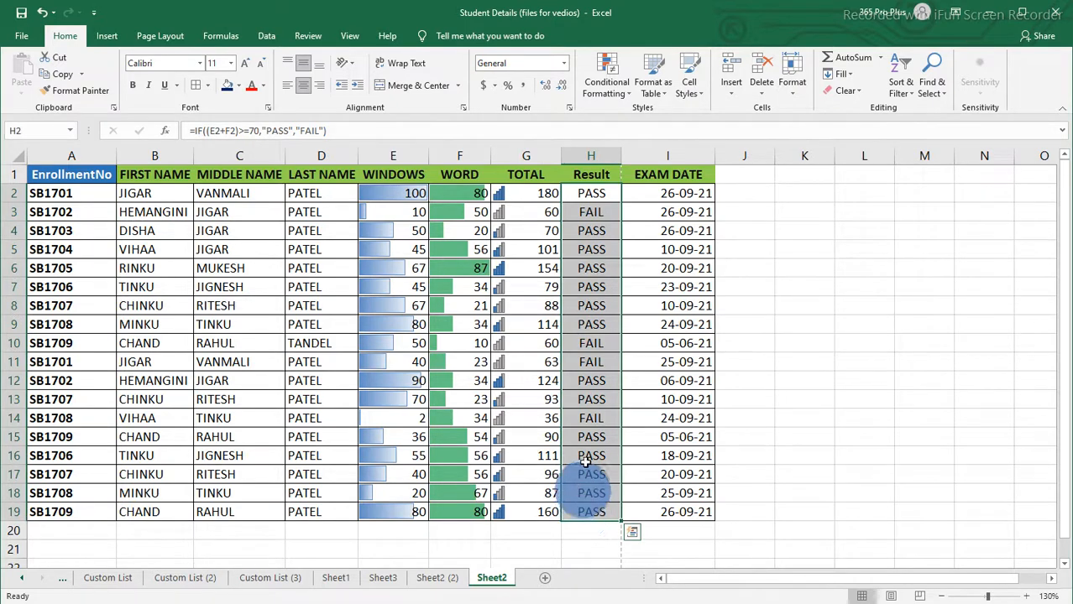
pyautogui.click(627, 93)
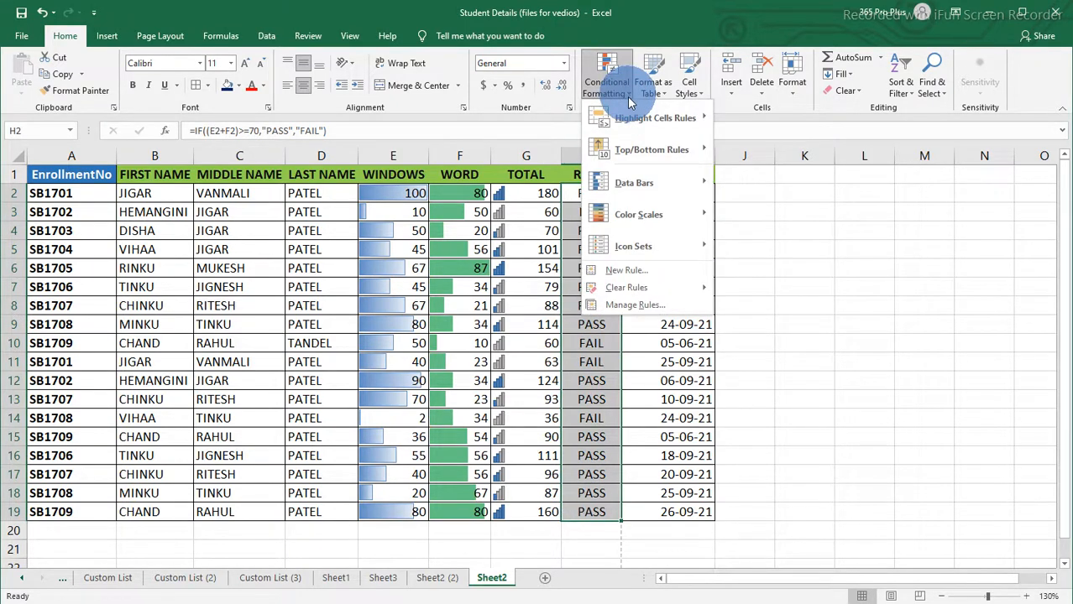
pyautogui.moveTo(625, 122)
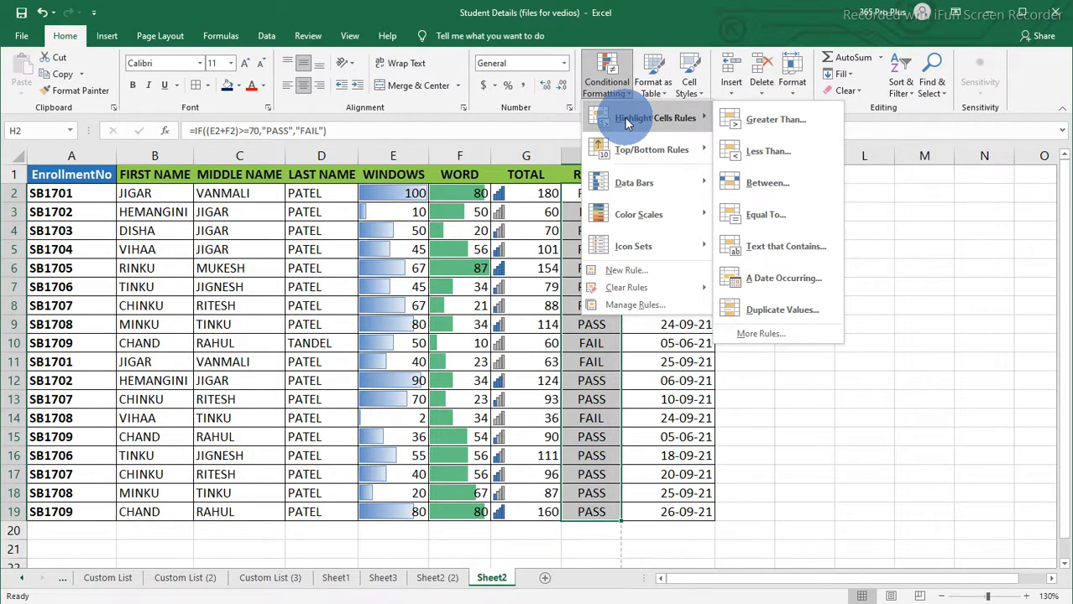
pyautogui.click(804, 257)
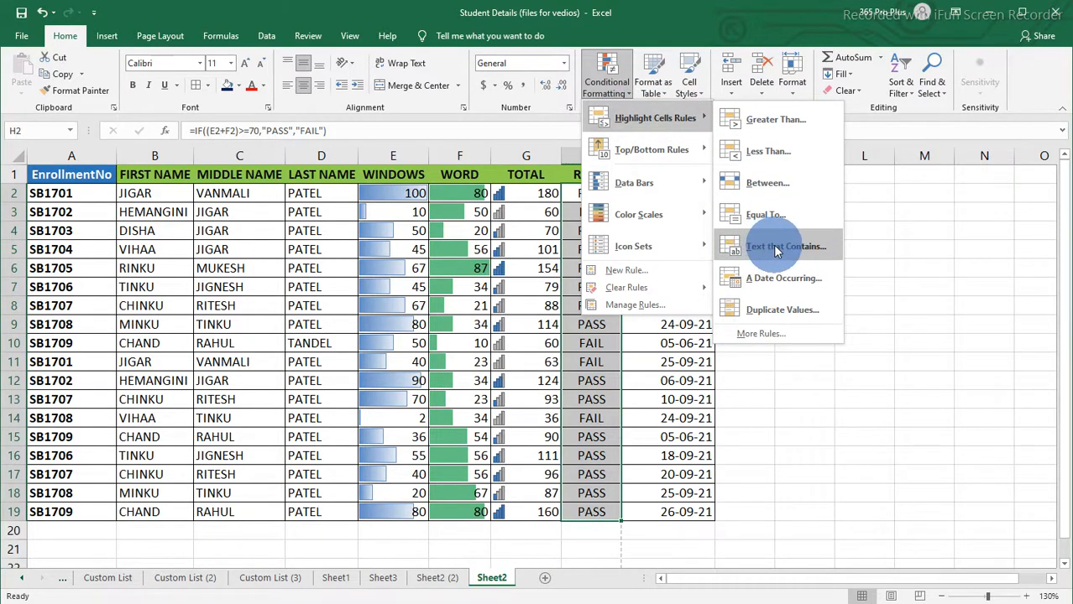
pyautogui.click(776, 248)
pyautogui.moveTo(807, 241); pyautogui.dragTo(774, 231)
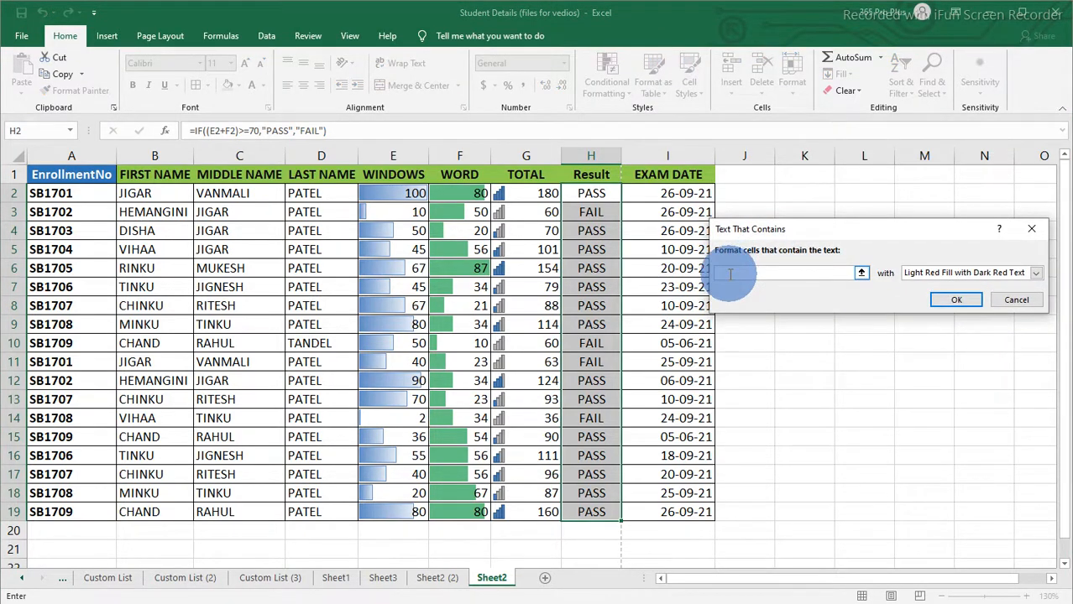
pyautogui.write('F')
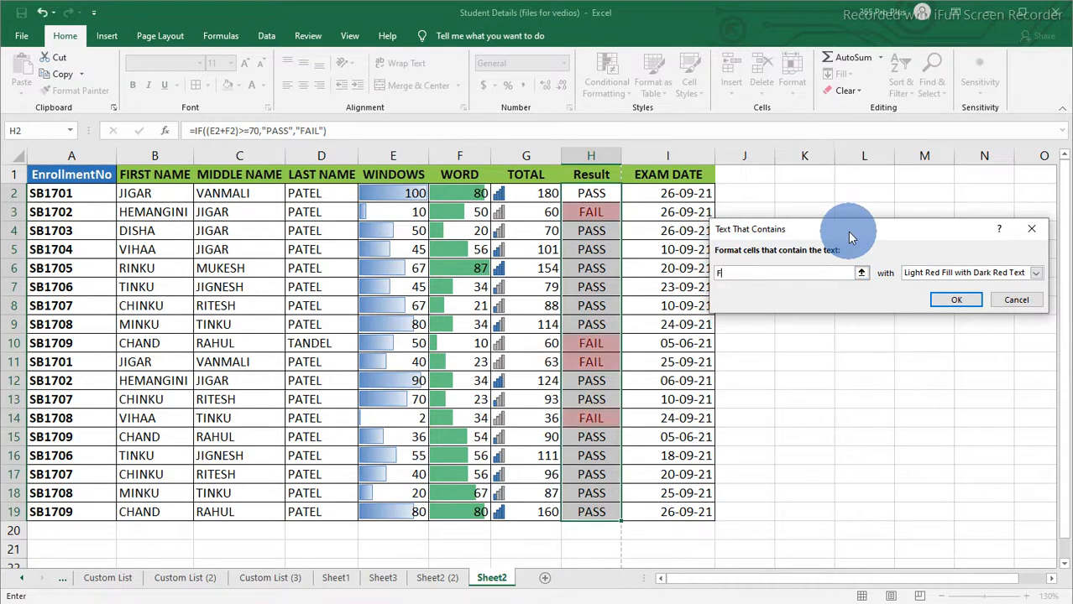
pyautogui.write('AIL')
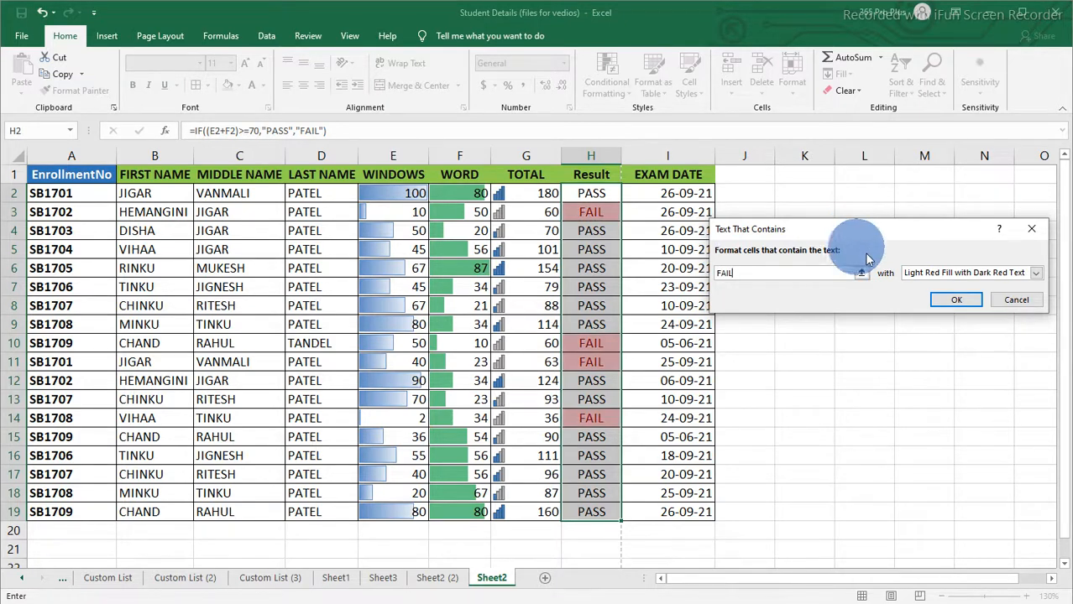
pyautogui.click(955, 273)
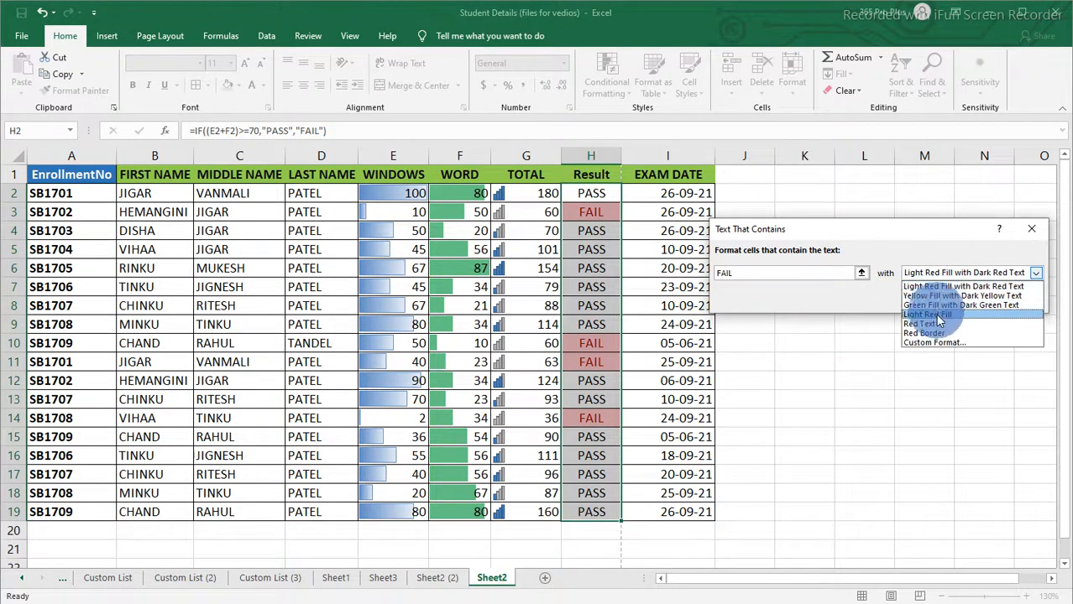
pyautogui.click(937, 286)
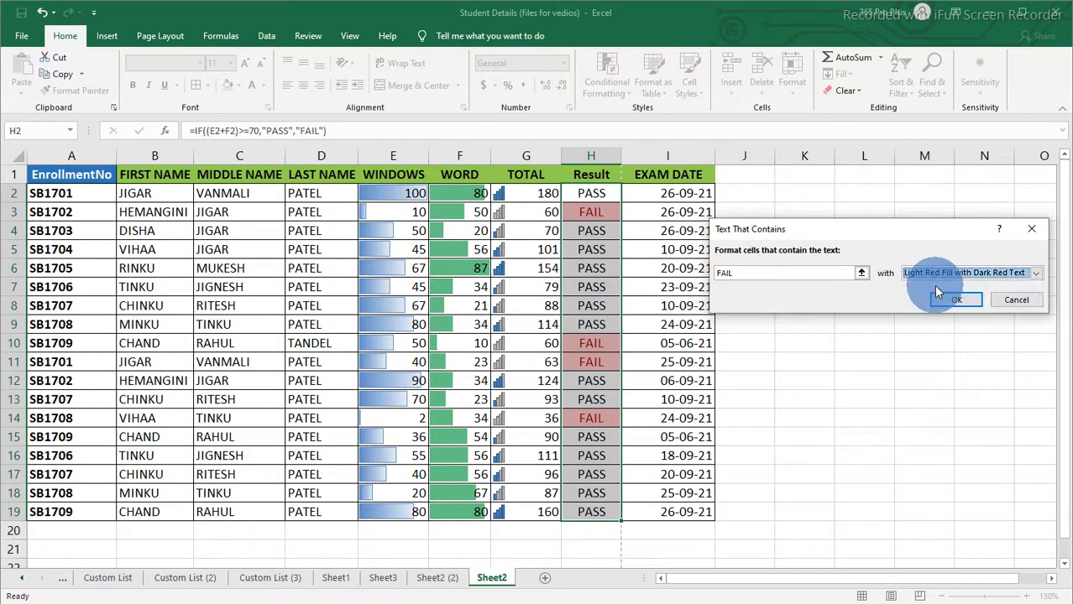
pyautogui.click(951, 302)
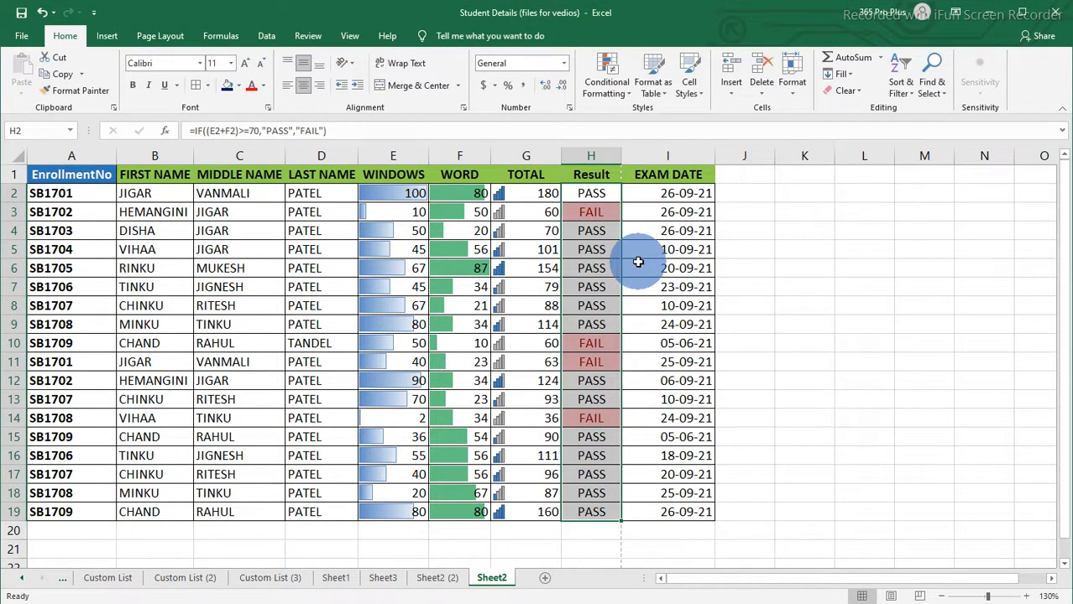
# Step: Highlight Result cells containing PASS with Green Fill with Dark Green Text
pyautogui.click(622, 94)
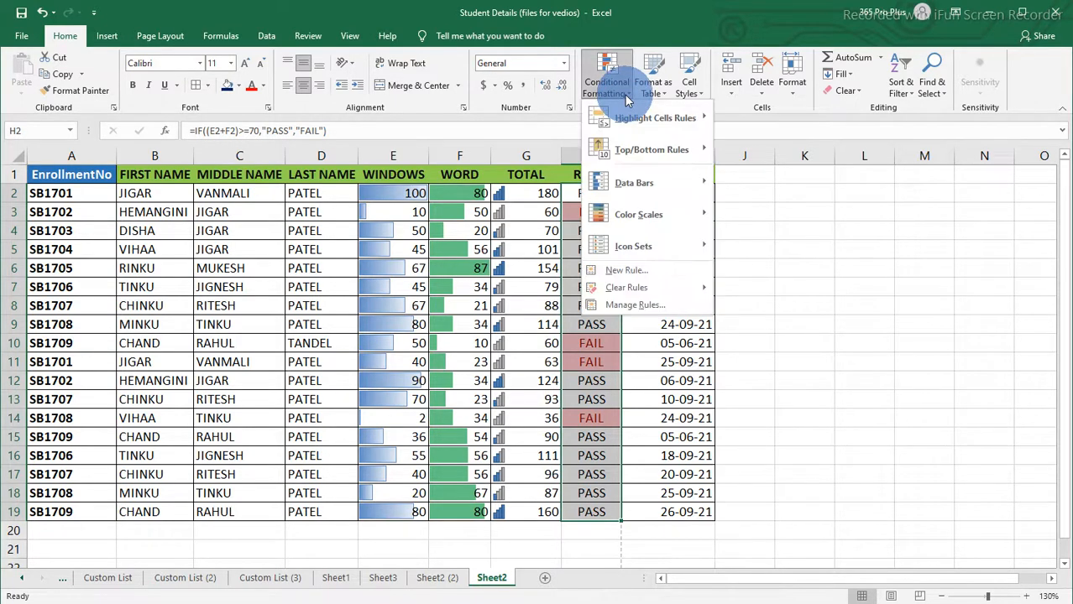
pyautogui.moveTo(630, 117)
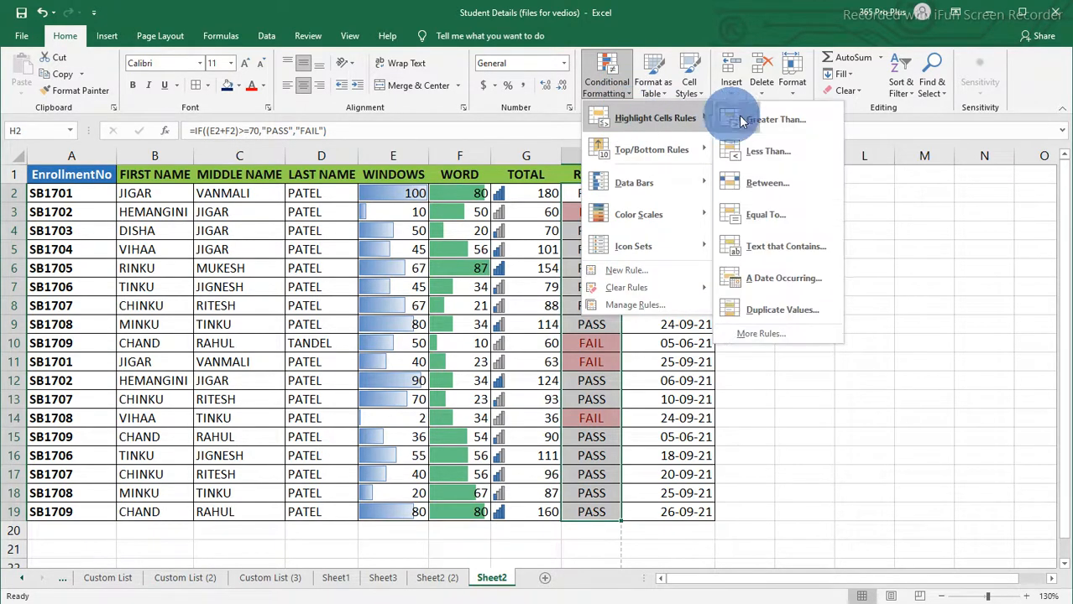
pyautogui.click(788, 251)
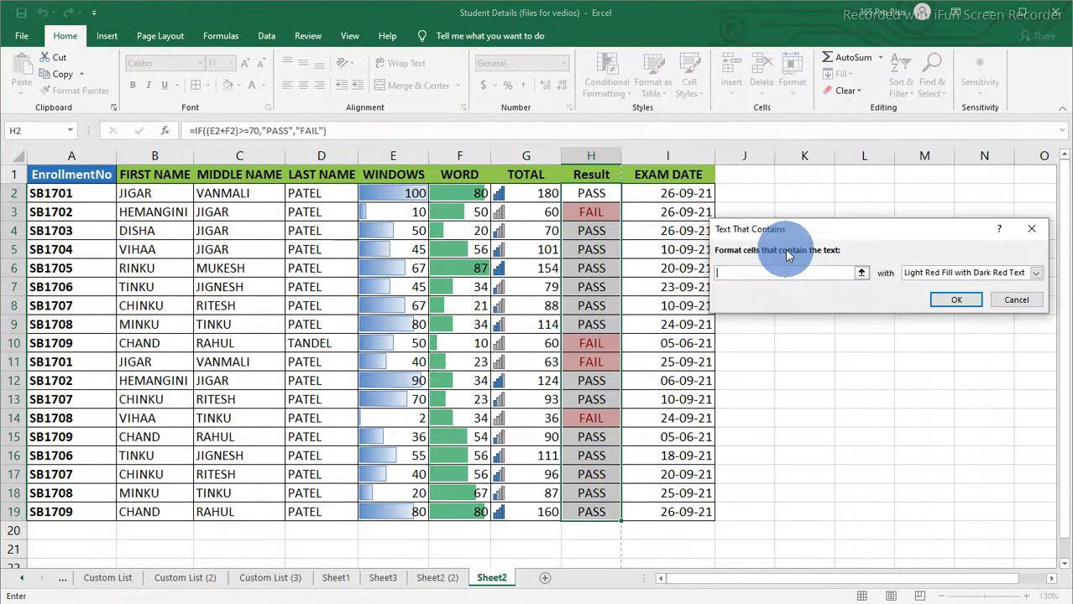
pyautogui.write('P')
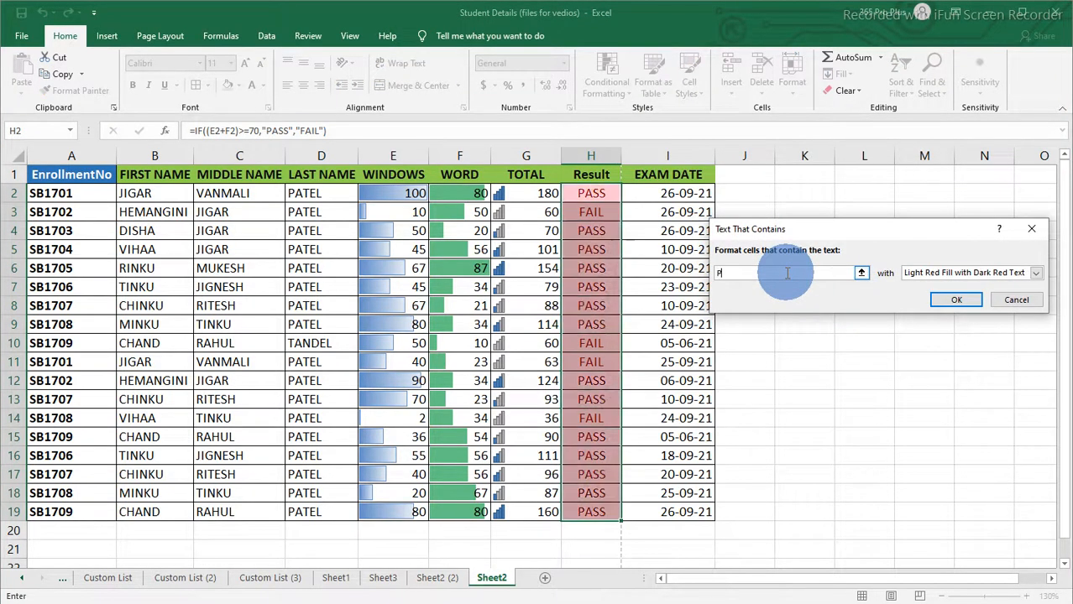
pyautogui.write('ASS')
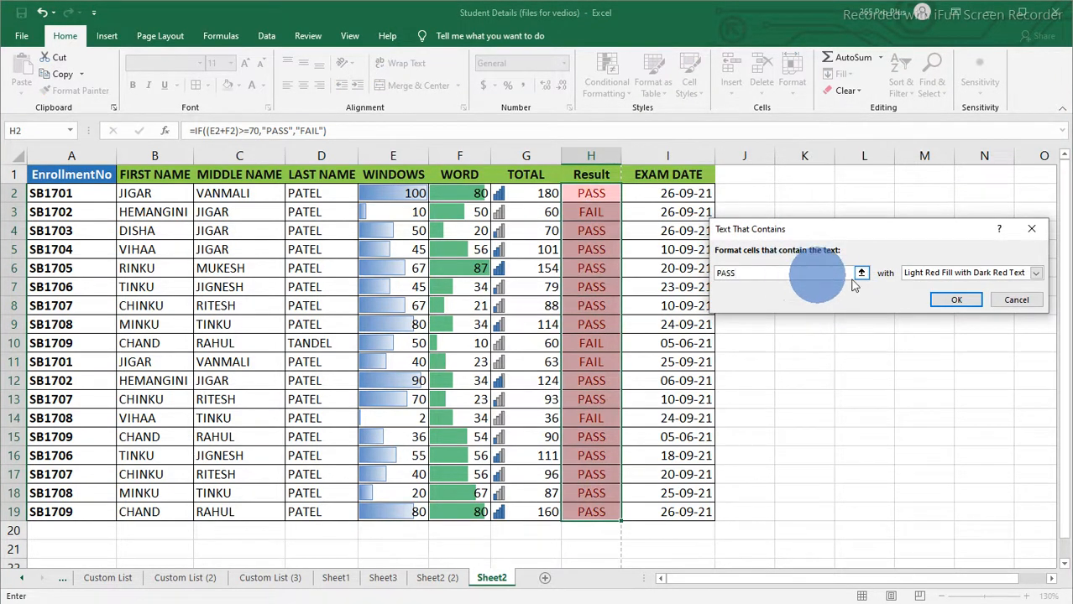
pyautogui.click(943, 274)
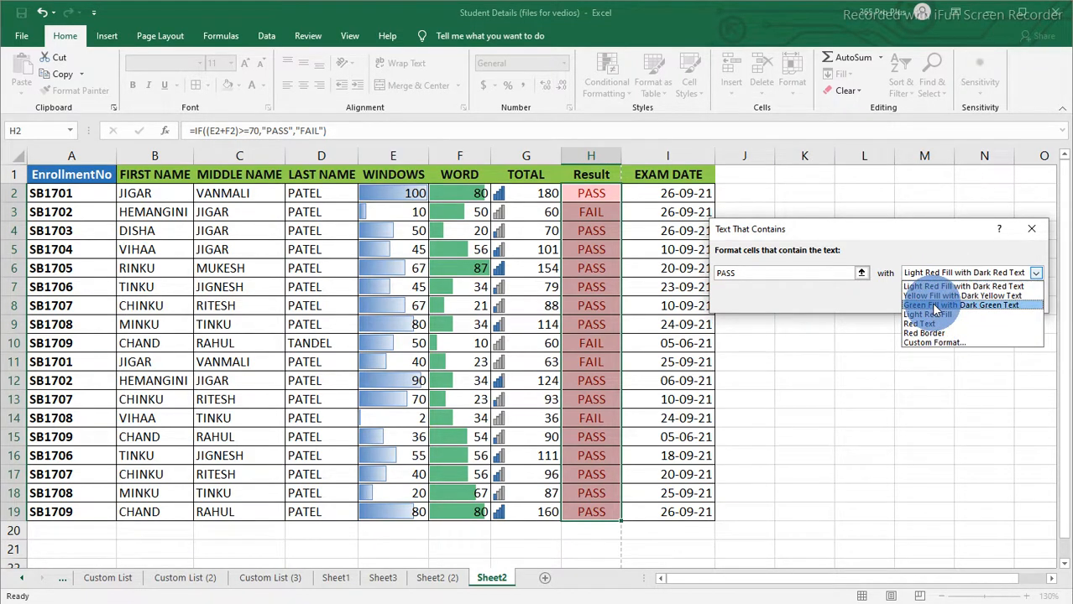
pyautogui.click(934, 308)
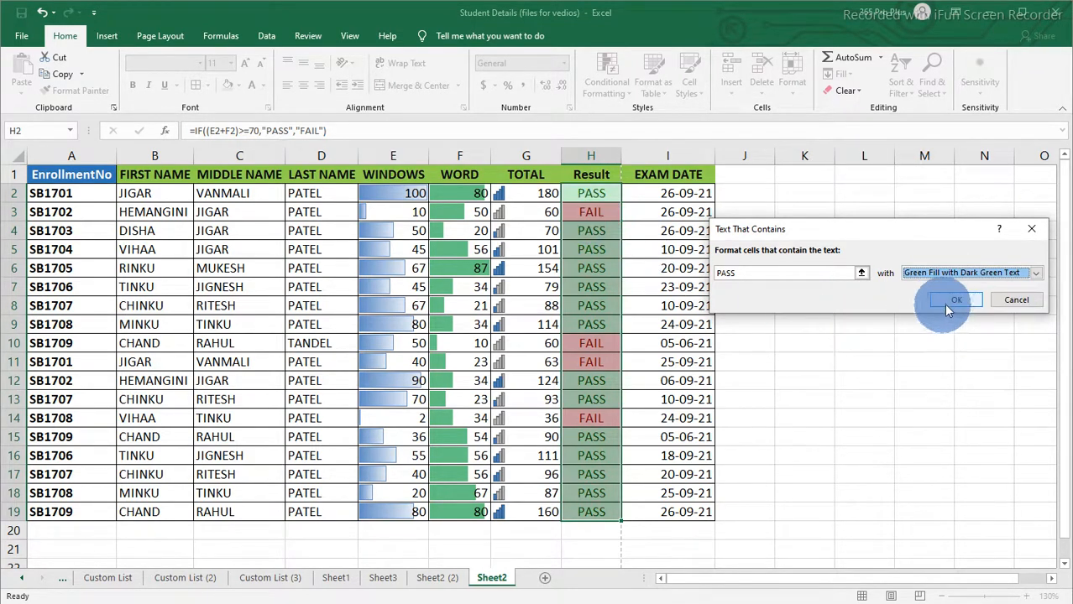
pyautogui.click(951, 301)
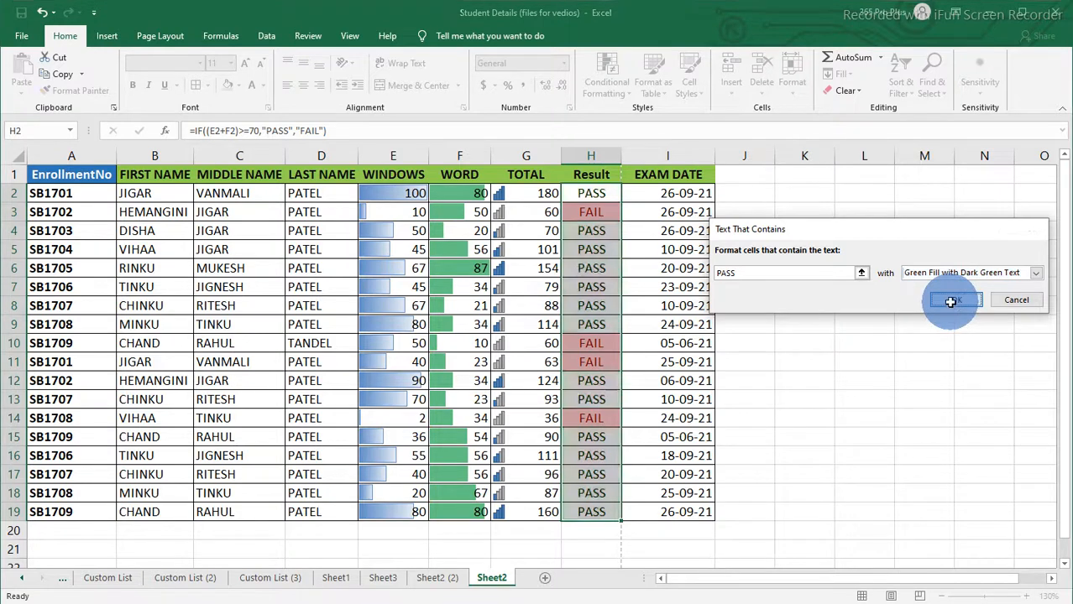
pyautogui.click(682, 324)
pyautogui.moveTo(603, 236); pyautogui.dragTo(589, 305)
pyautogui.click(590, 349)
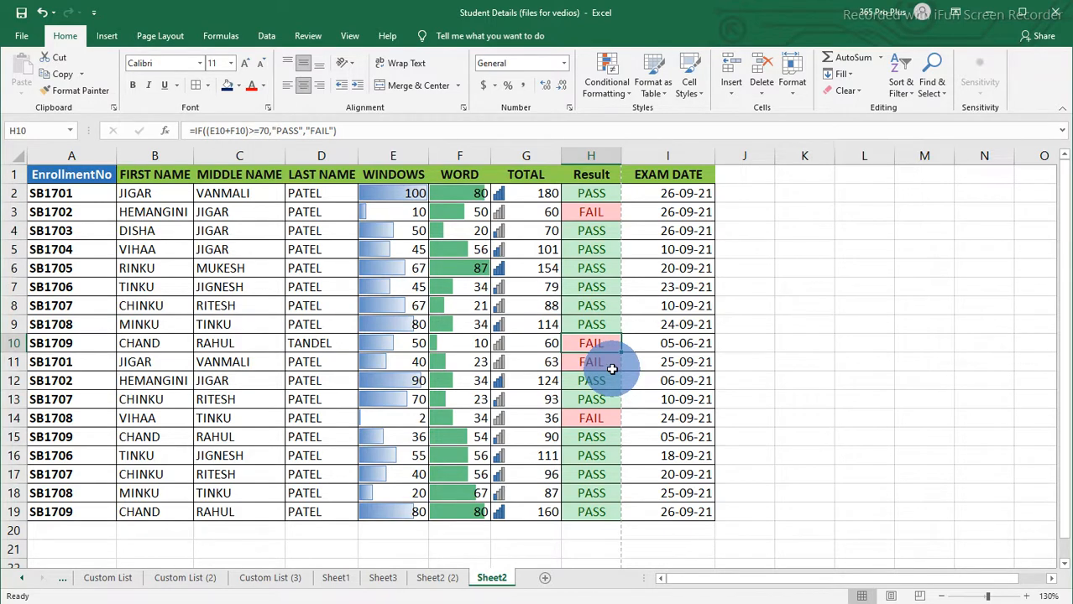
# Step: Create a Greater Than 100 highlight rule for TOTAL cells G2:G19 with a custom dark green fill
pyautogui.click(538, 197)
pyautogui.moveTo(538, 196); pyautogui.dragTo(525, 508)
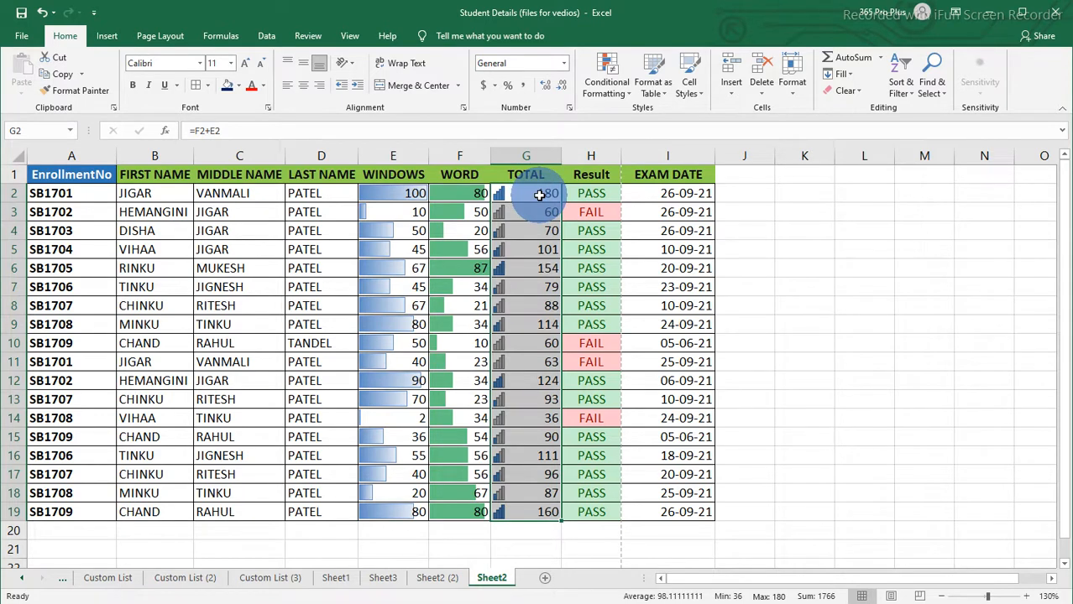
pyautogui.moveTo(539, 195); pyautogui.dragTo(508, 508)
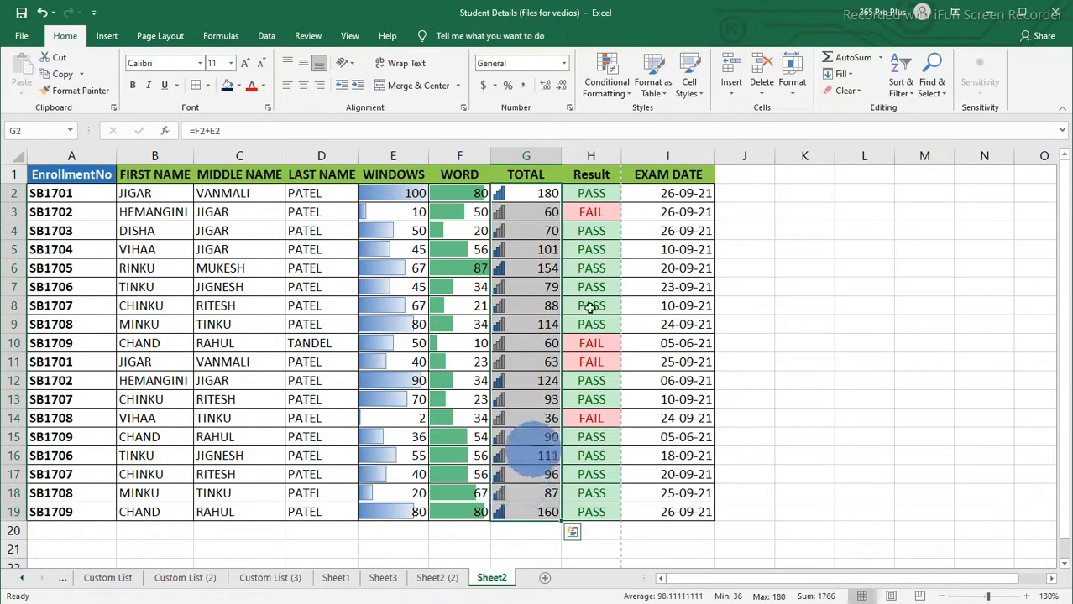
pyautogui.click(626, 92)
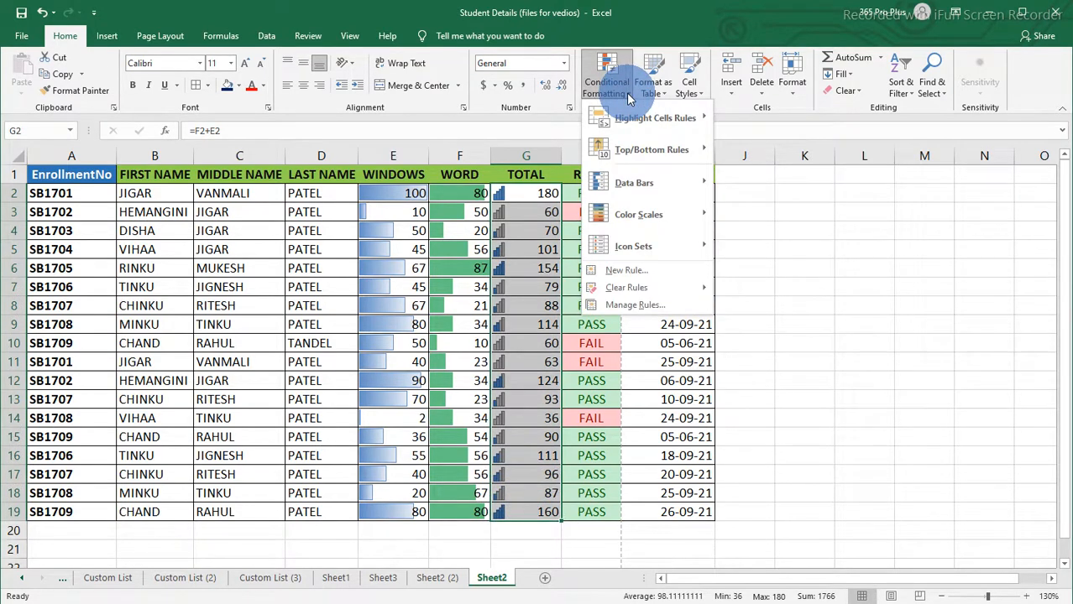
pyautogui.moveTo(644, 119)
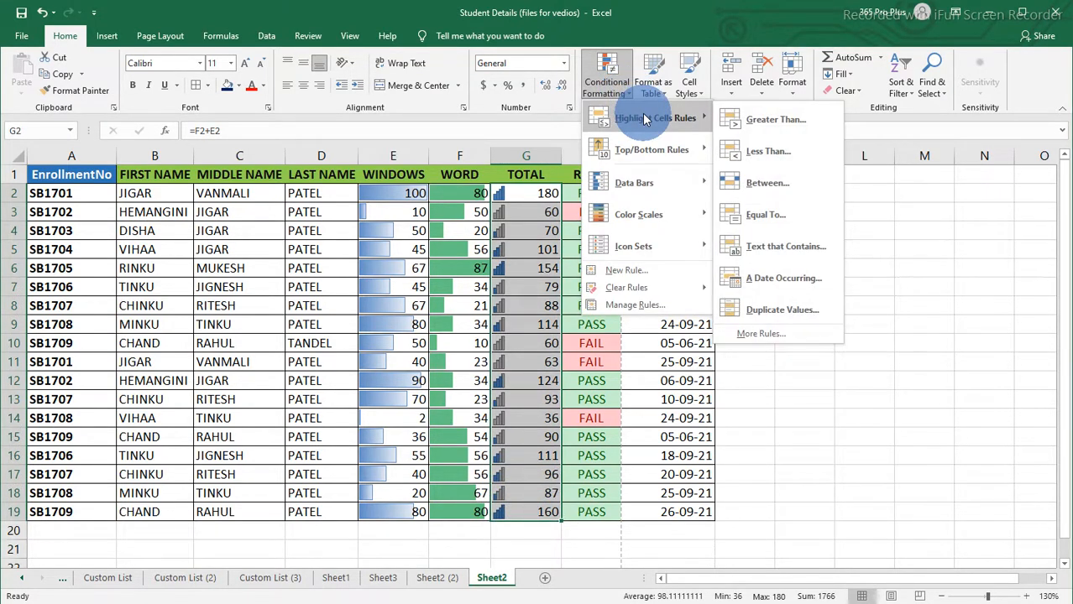
pyautogui.click(773, 124)
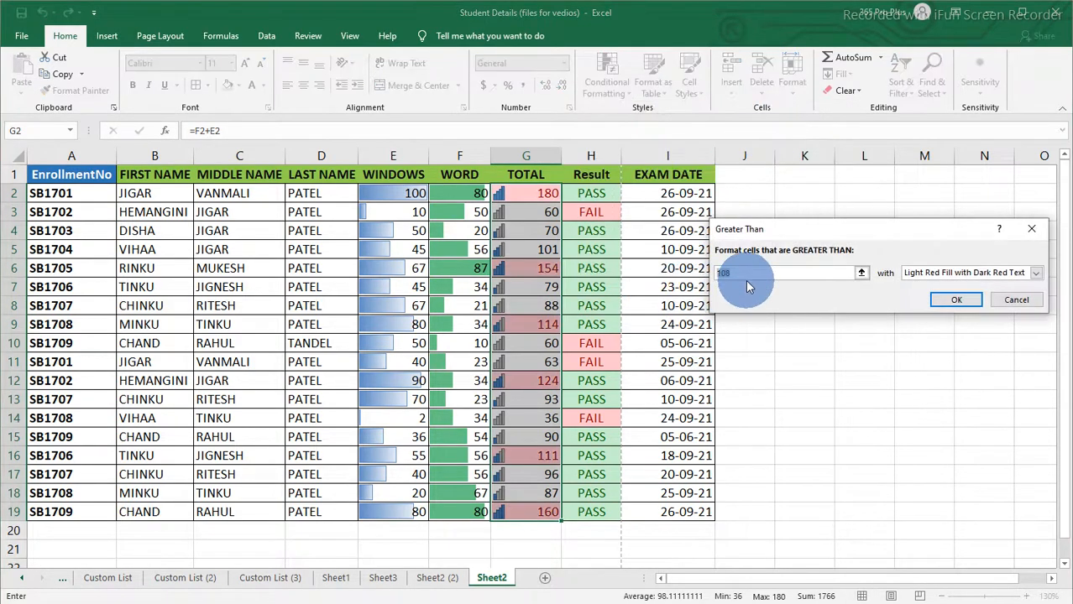
pyautogui.write('100')
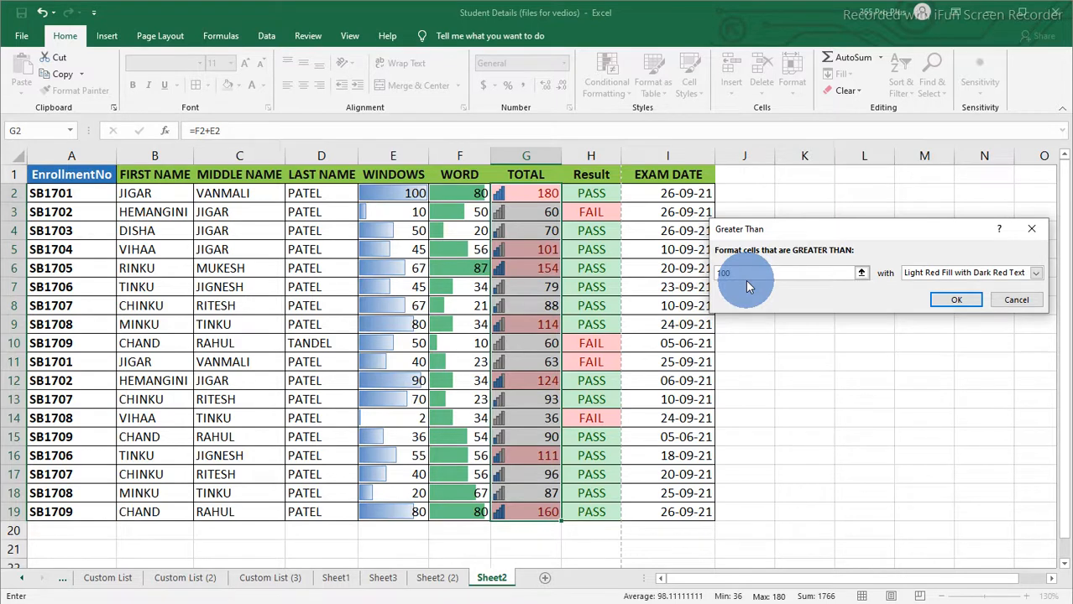
pyautogui.click(943, 276)
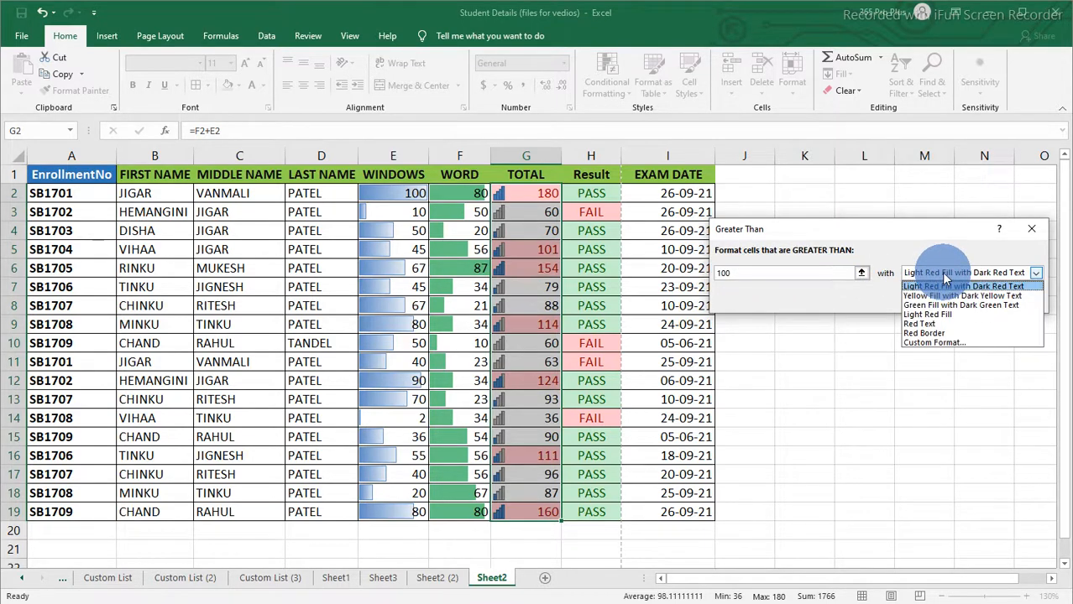
pyautogui.click(926, 344)
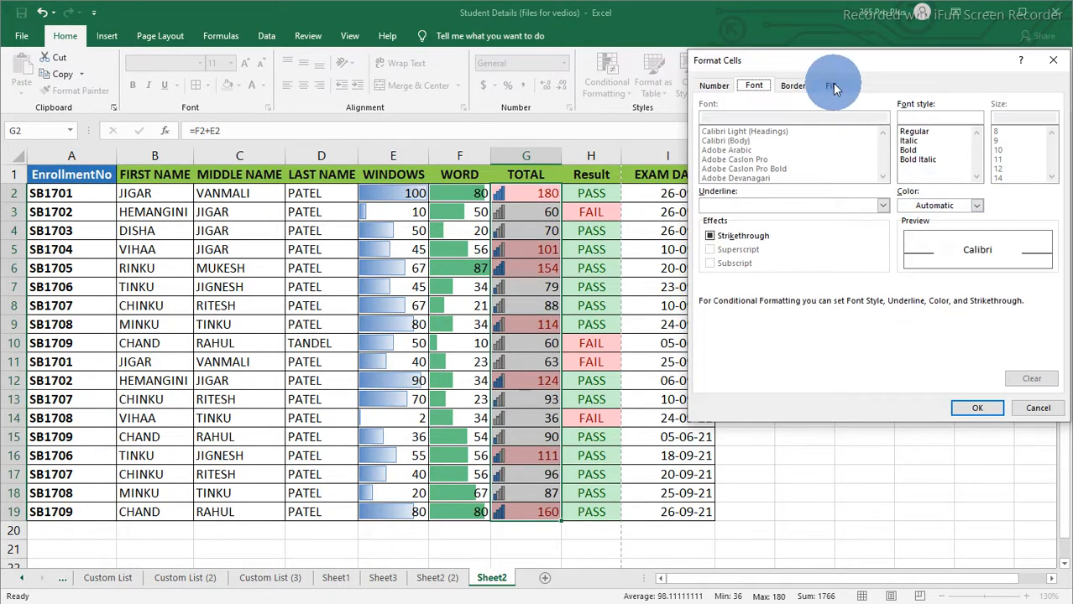
pyautogui.moveTo(831, 62); pyautogui.dragTo(793, 132)
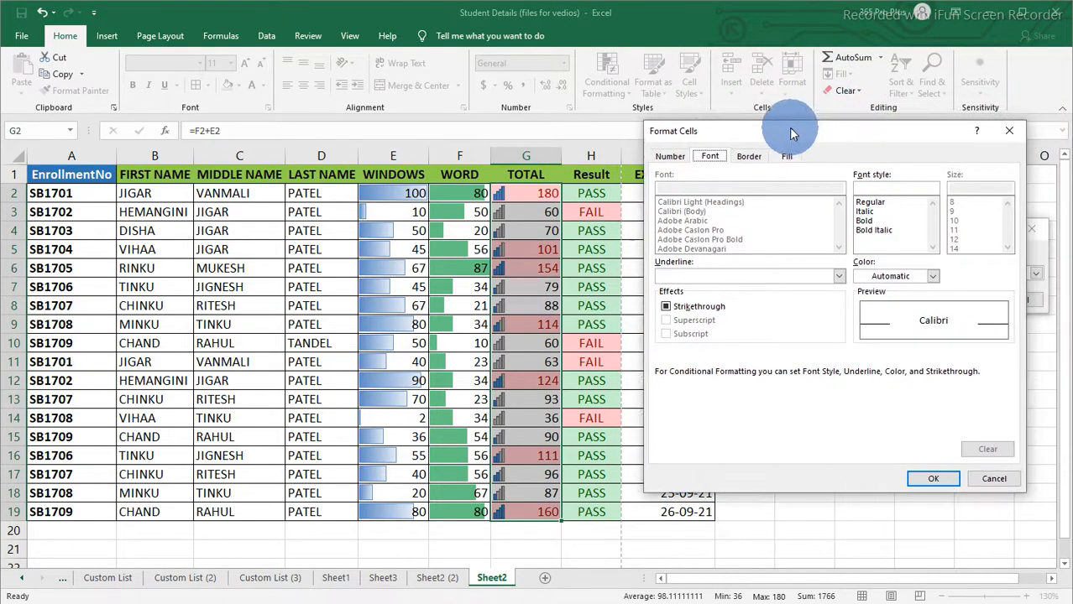
pyautogui.click(786, 160)
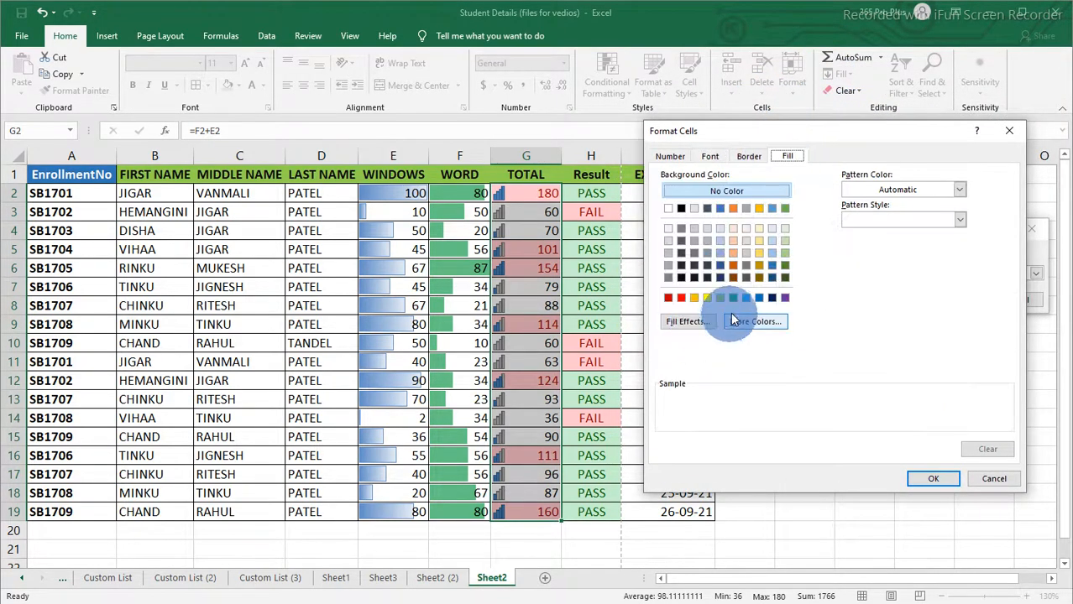
pyautogui.click(785, 267)
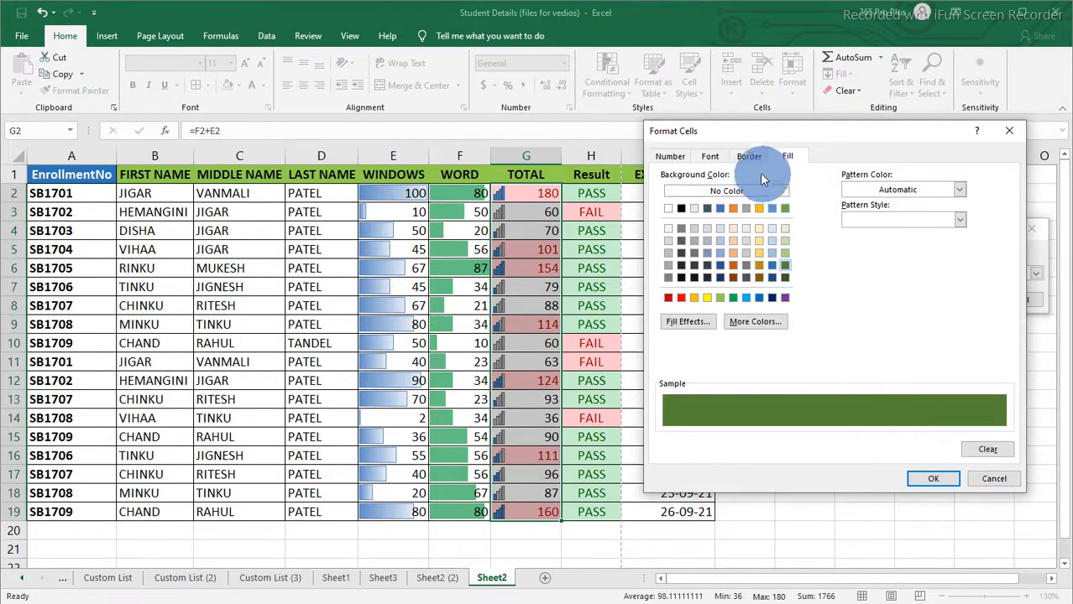
# Step: Set the custom format's font to white and bold, then apply the rule
pyautogui.click(709, 156)
pyautogui.click(884, 280)
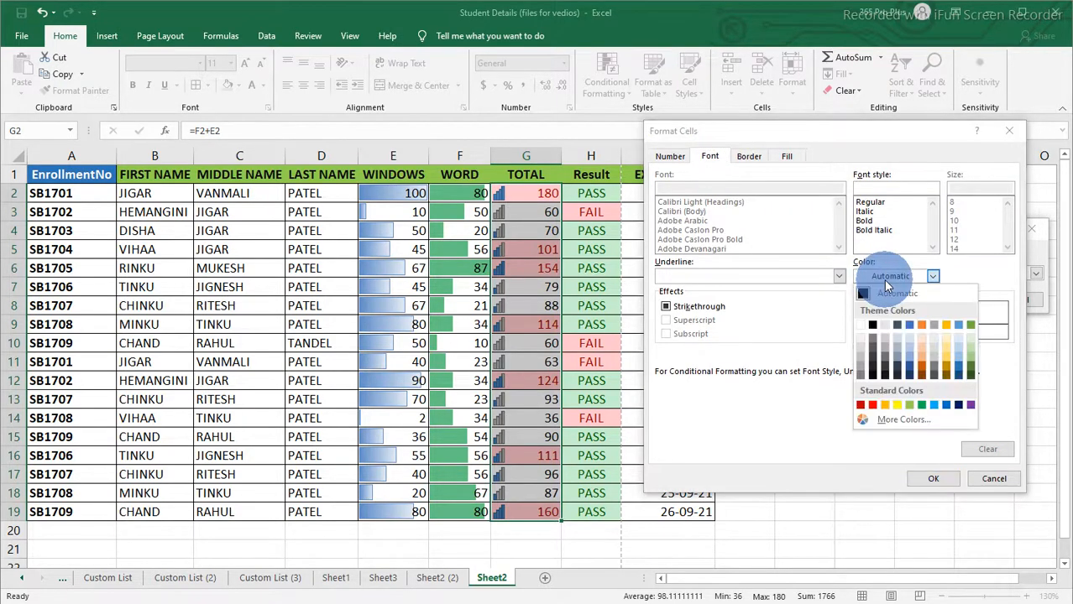
pyautogui.click(861, 327)
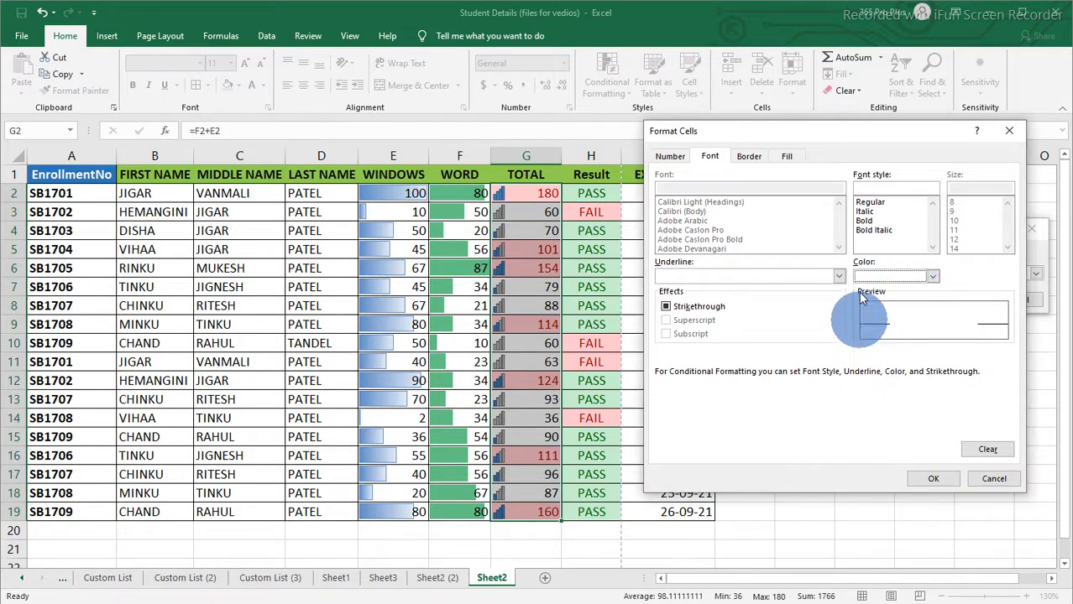
pyautogui.click(864, 220)
pyautogui.click(939, 479)
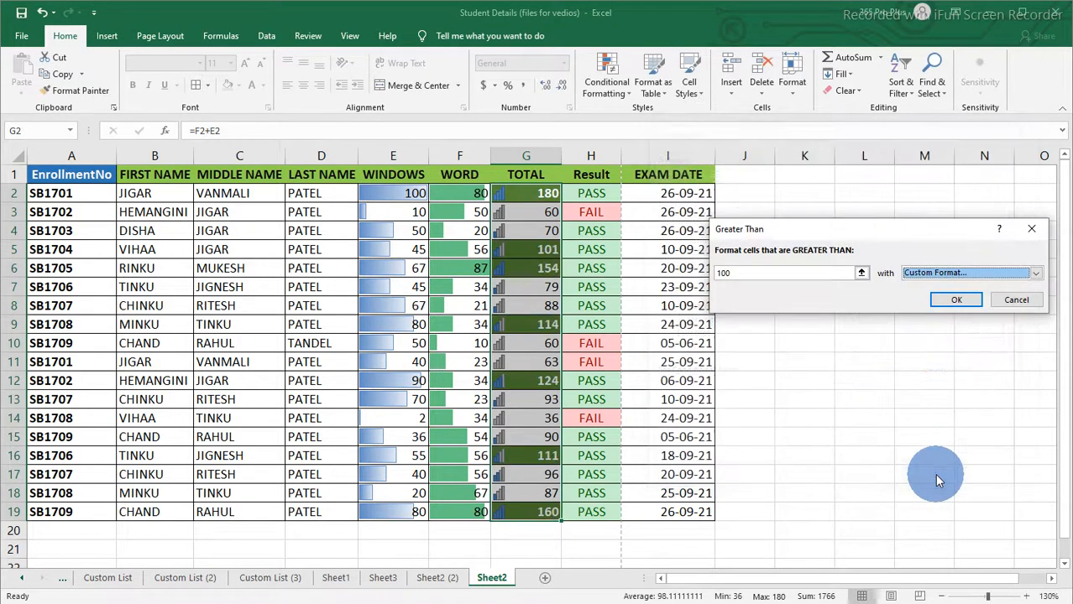
pyautogui.click(949, 299)
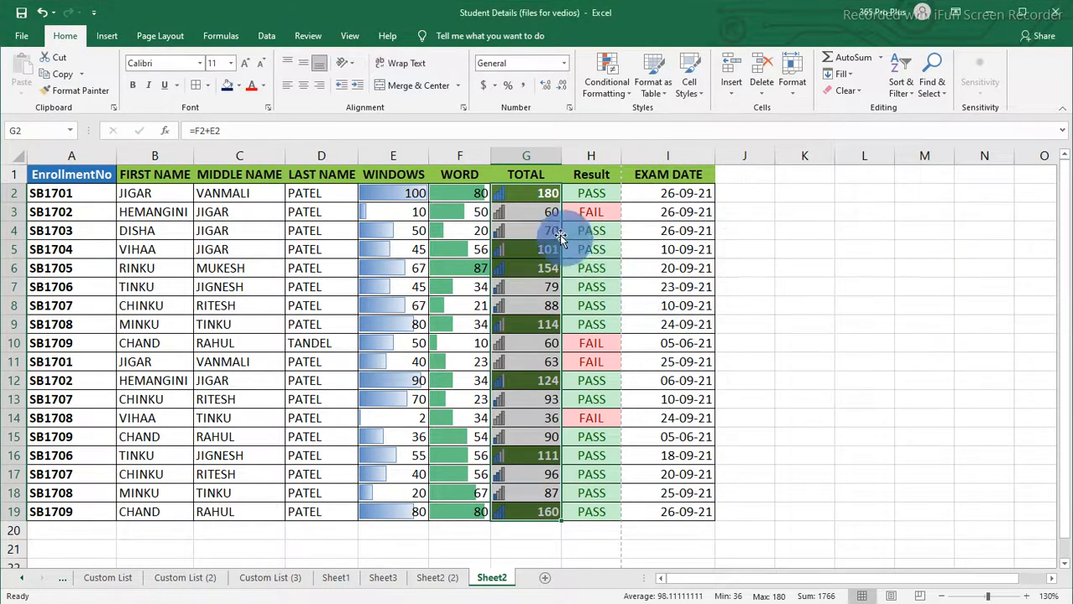
pyautogui.click(534, 265)
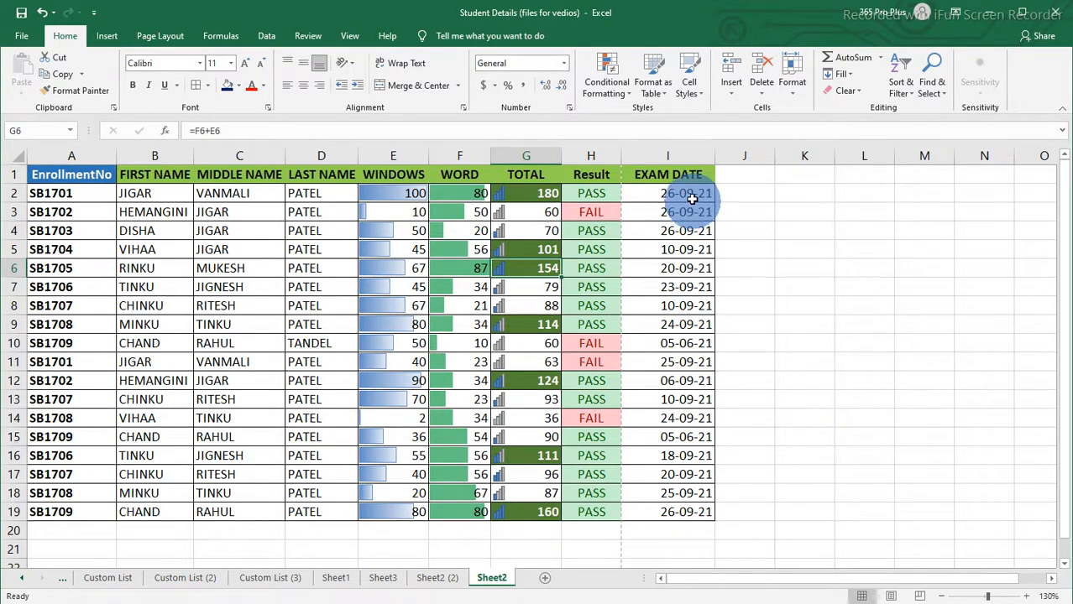
# Step: Highlight EXAM DATE cells I2:I19 with a date occurring Today using Light Red Fill with Dark Red Text
pyautogui.moveTo(688, 194); pyautogui.dragTo(674, 512)
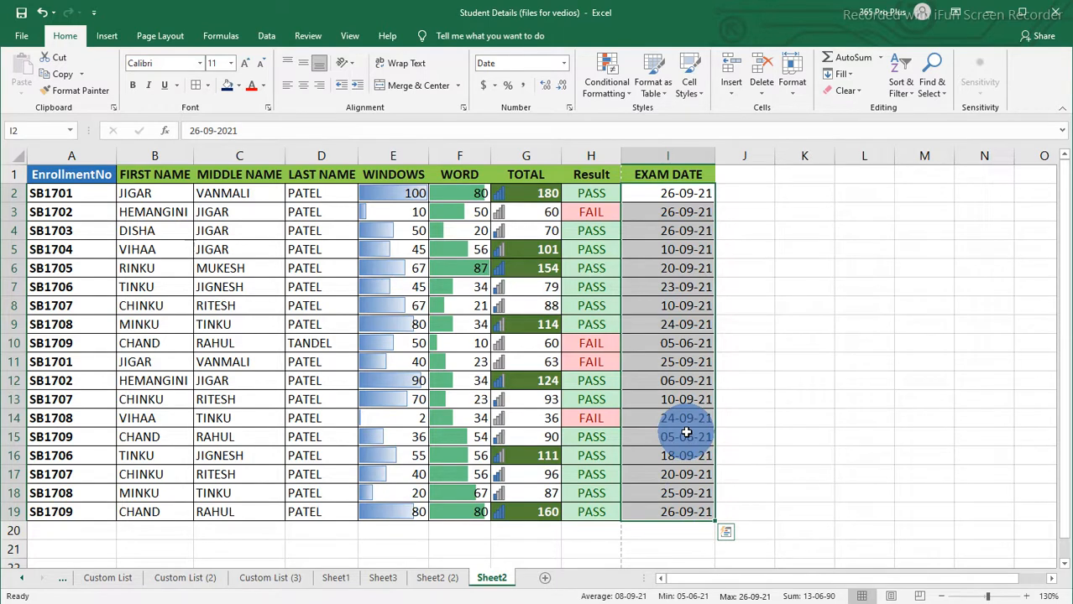
pyautogui.click(632, 99)
pyautogui.moveTo(629, 120)
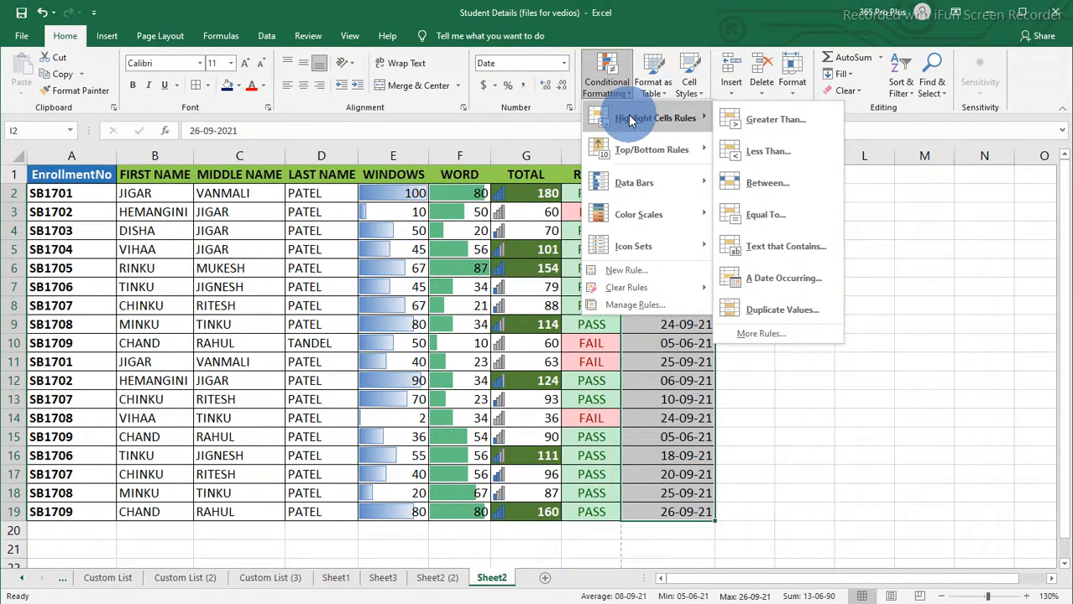
pyautogui.click(784, 282)
pyautogui.click(823, 254)
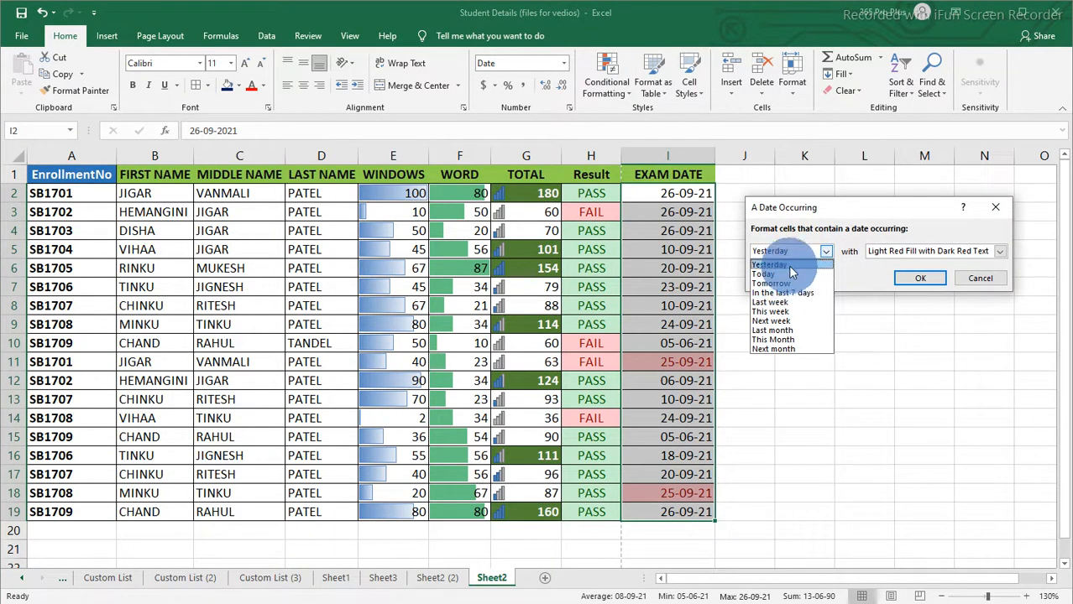
pyautogui.click(792, 277)
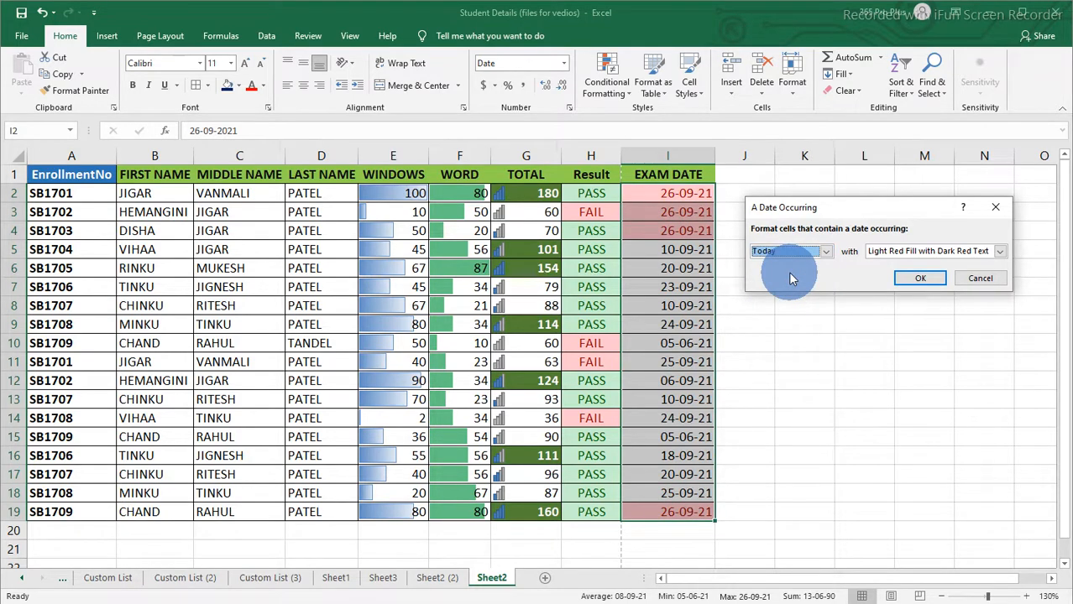
pyautogui.click(920, 280)
pyautogui.click(698, 241)
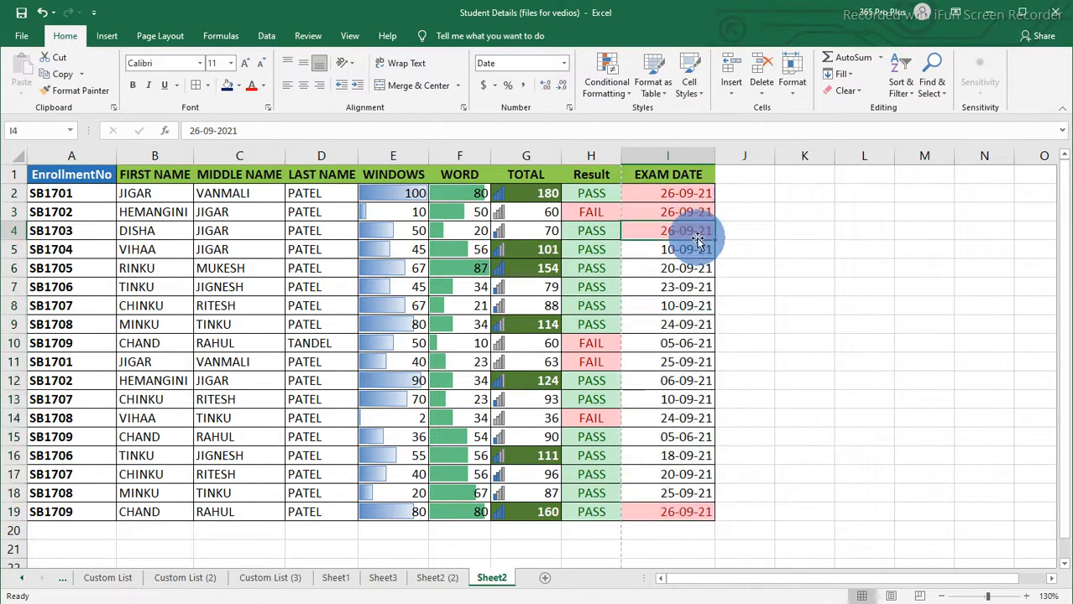
pyautogui.moveTo(691, 194); pyautogui.dragTo(682, 492)
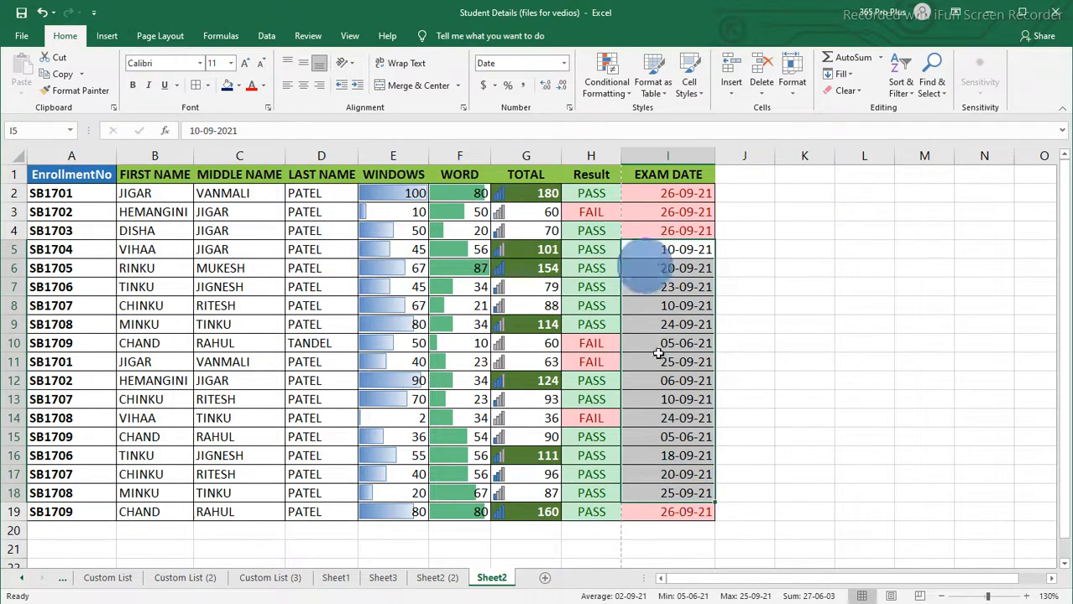
pyautogui.click(730, 346)
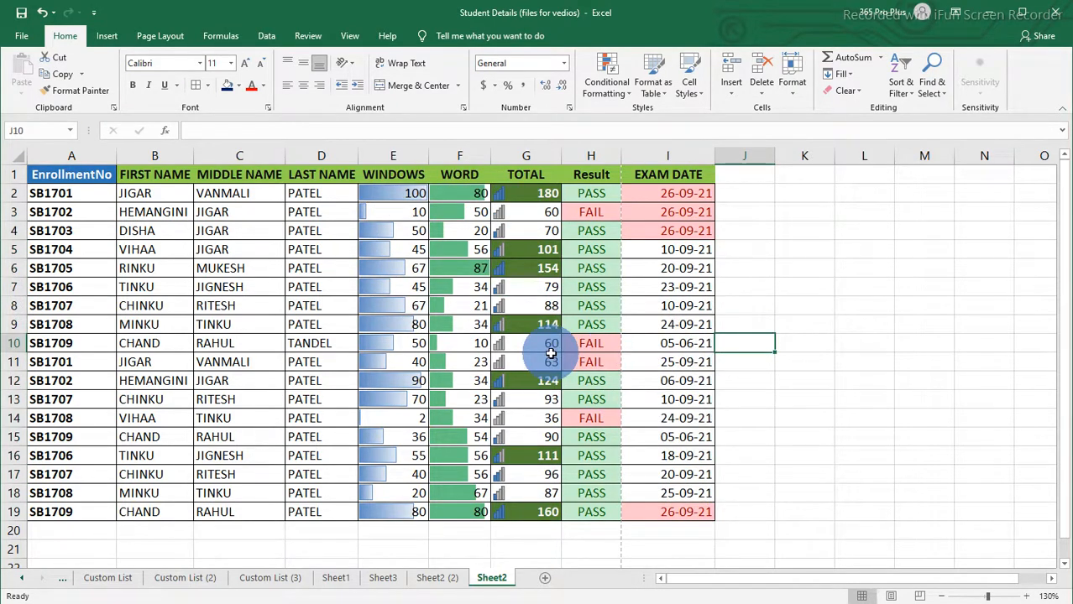
# Step: Clear the WINDOWS and WORD marks in E2:F19
pyautogui.moveTo(395, 193); pyautogui.dragTo(525, 508)
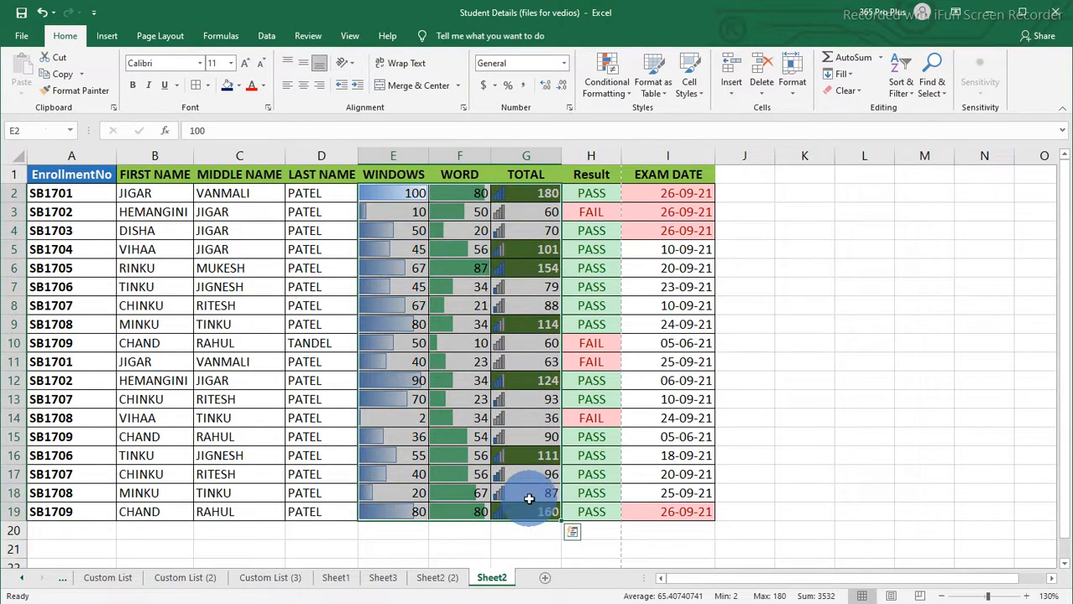
pyautogui.press('Left')
pyautogui.press('Right')
pyautogui.hotkey('shift', 'Right')
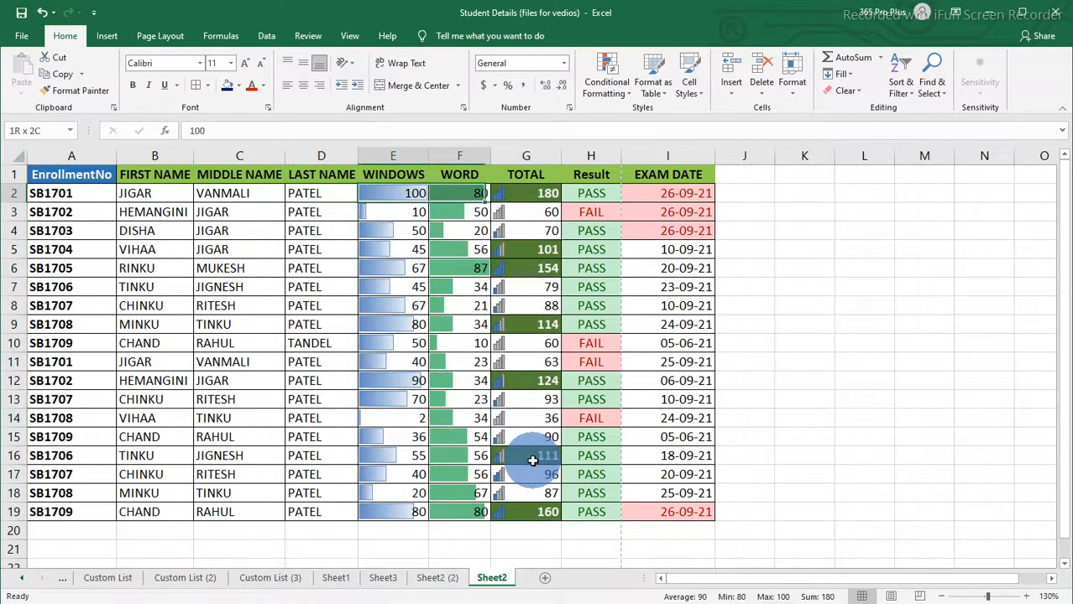
pyautogui.hotkey('shift', 'Down')
pyautogui.hotkey('shift', 'Down')
pyautogui.hotkey('shift', 'Down')
pyautogui.hotkey('shift', 'Down')
pyautogui.hotkey('shift', 'Down')
pyautogui.hotkey('shift', 'Down')
pyautogui.hotkey('shift', 'Down')
pyautogui.hotkey('shift', 'Down')
pyautogui.hotkey('shift', 'Down')
pyautogui.hotkey('shift', 'Down')
pyautogui.hotkey('shift', 'Down')
pyautogui.hotkey('shift', 'Down')
pyautogui.hotkey('shift', 'Down')
pyautogui.hotkey('shift', 'Down')
pyautogui.hotkey('shift', 'Down')
pyautogui.hotkey('shift', 'Down')
pyautogui.hotkey('shift', 'Down')
pyautogui.hotkey('shift', 'Down')
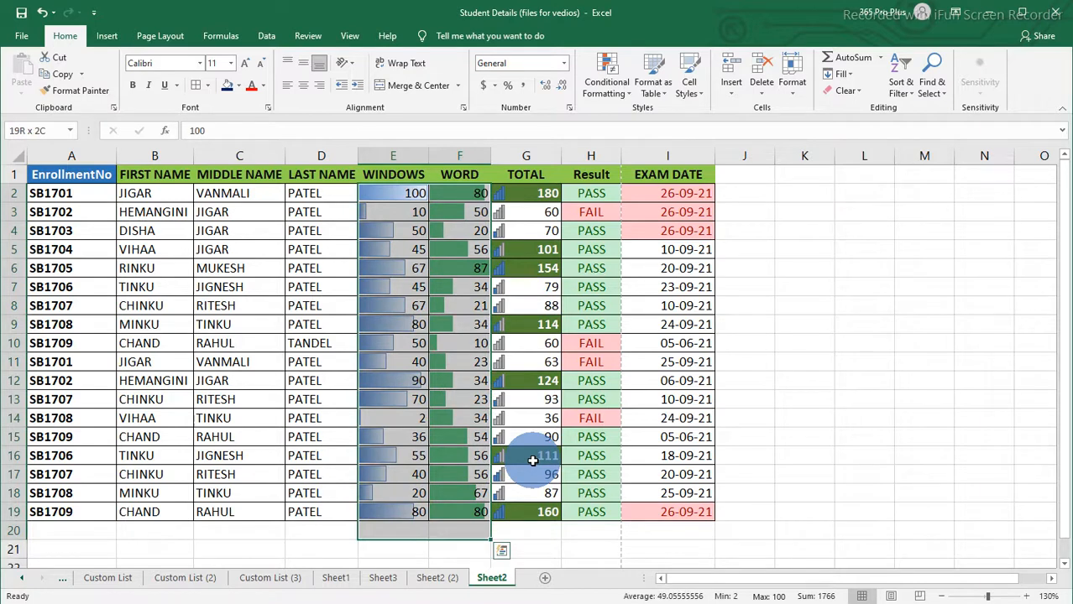
pyautogui.hotkey('shift', 'Up')
pyautogui.press('Delete')
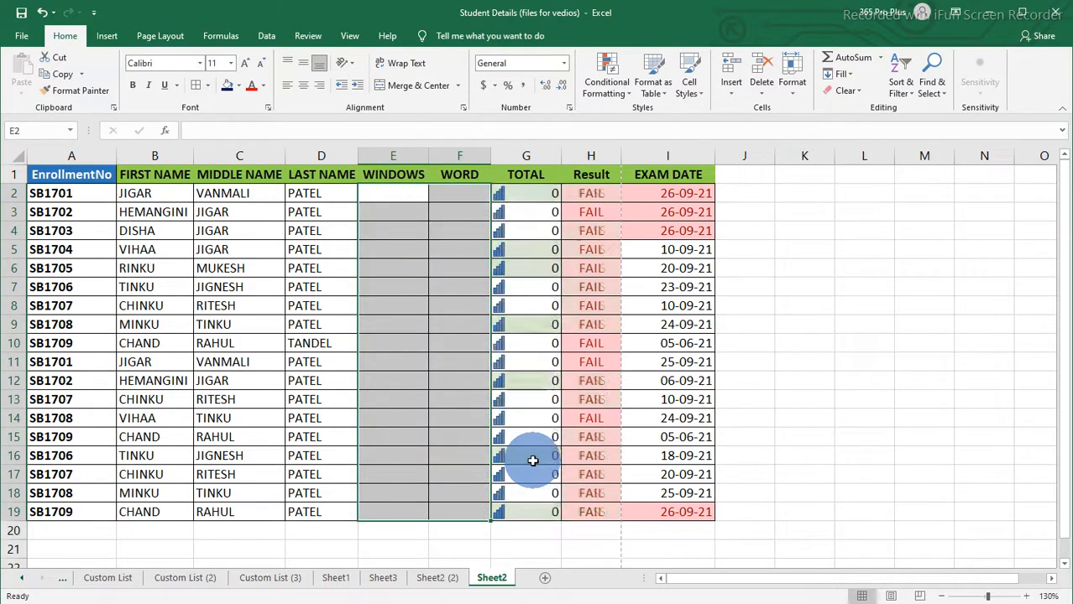
# Step: Enter WINDOWS marks 1 through 10 in E2:E11
pyautogui.click(569, 216)
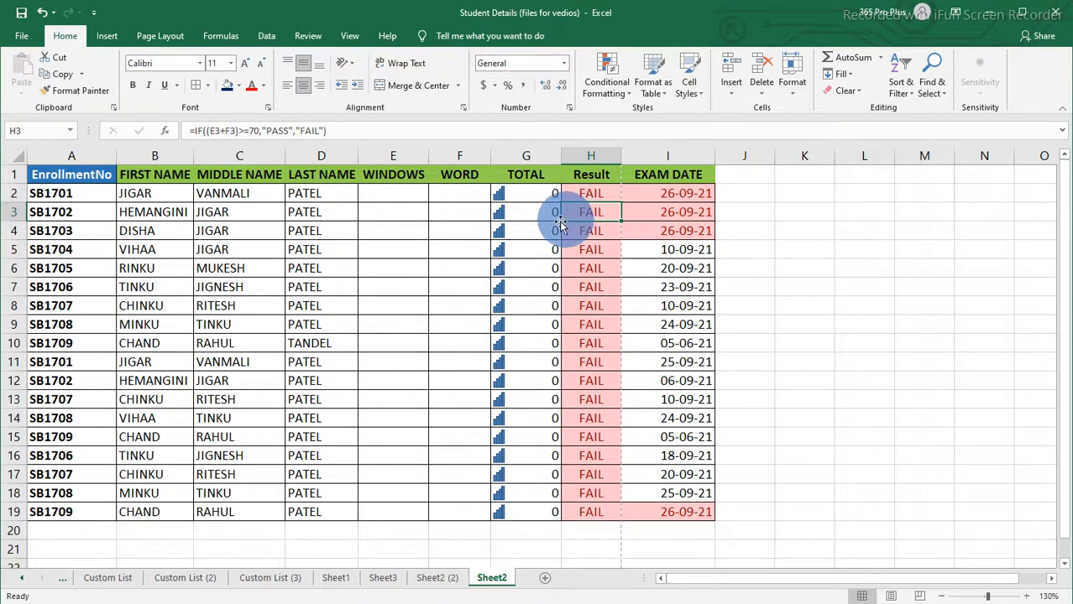
pyautogui.click(393, 196)
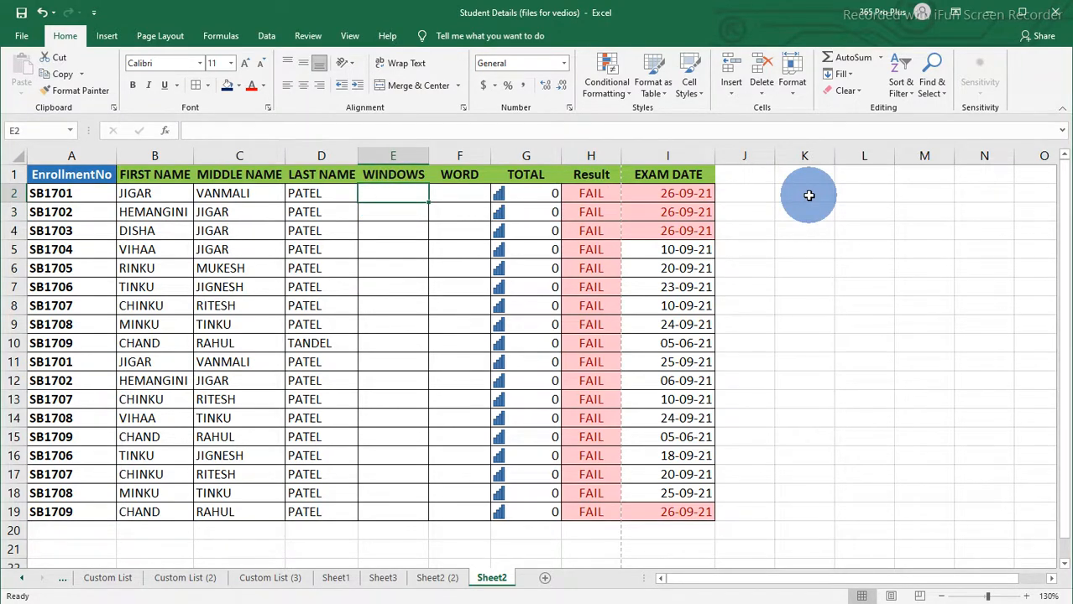
pyautogui.write('1 2 3 4 5 6')
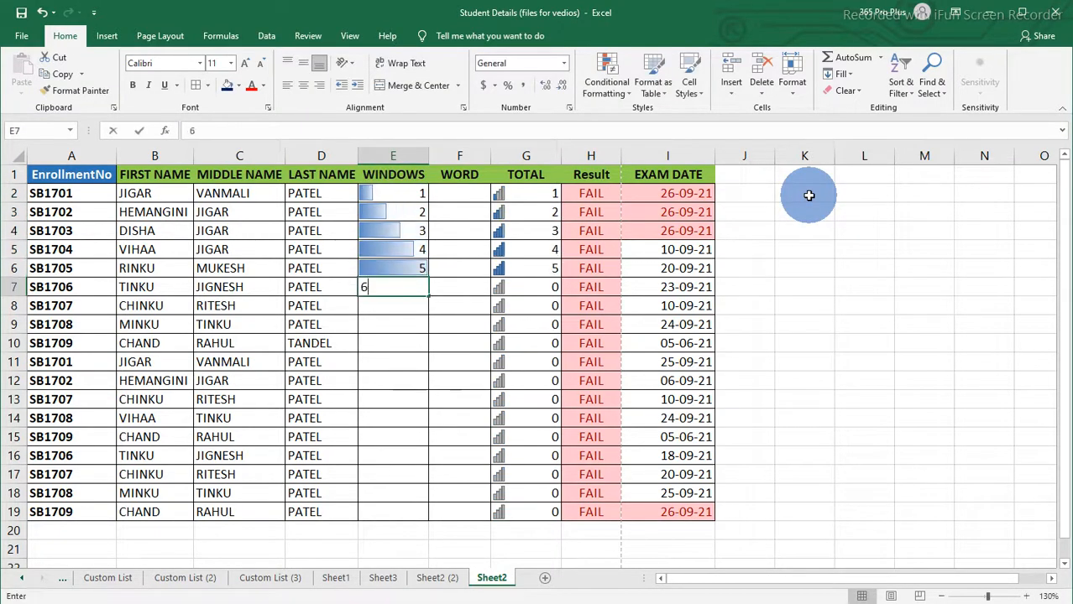
pyautogui.press('Return')
pyautogui.write('7')
pyautogui.press('Return')
pyautogui.write('8')
pyautogui.press('Return')
pyautogui.write('9')
pyautogui.press('Return')
pyautogui.write('10')
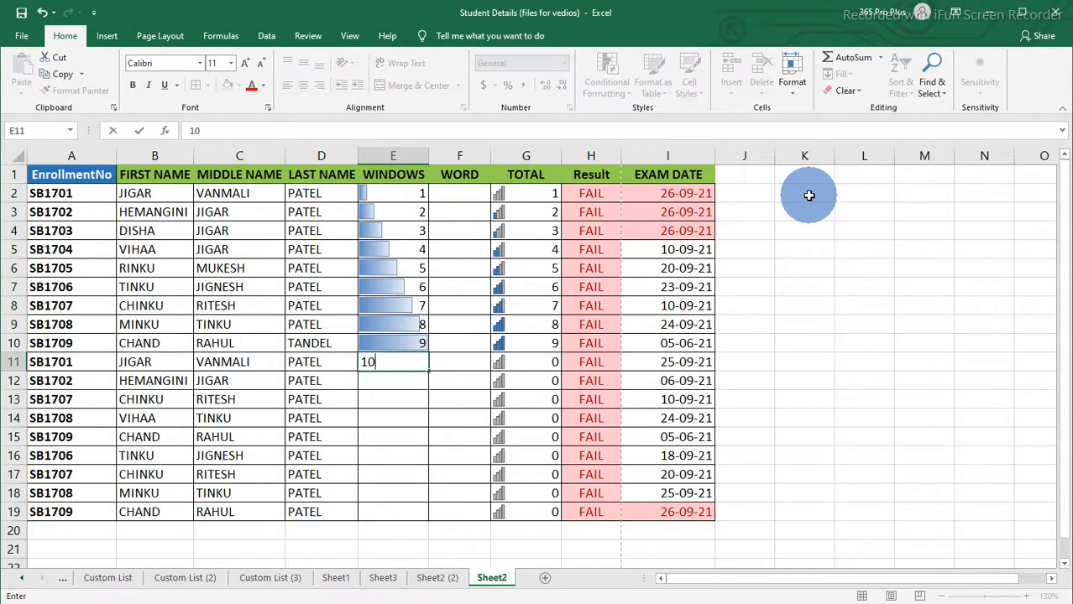
pyautogui.press('Return')
# Step: Enter WINDOWS marks 10 down to 3 in E12:E19
pyautogui.write('10')
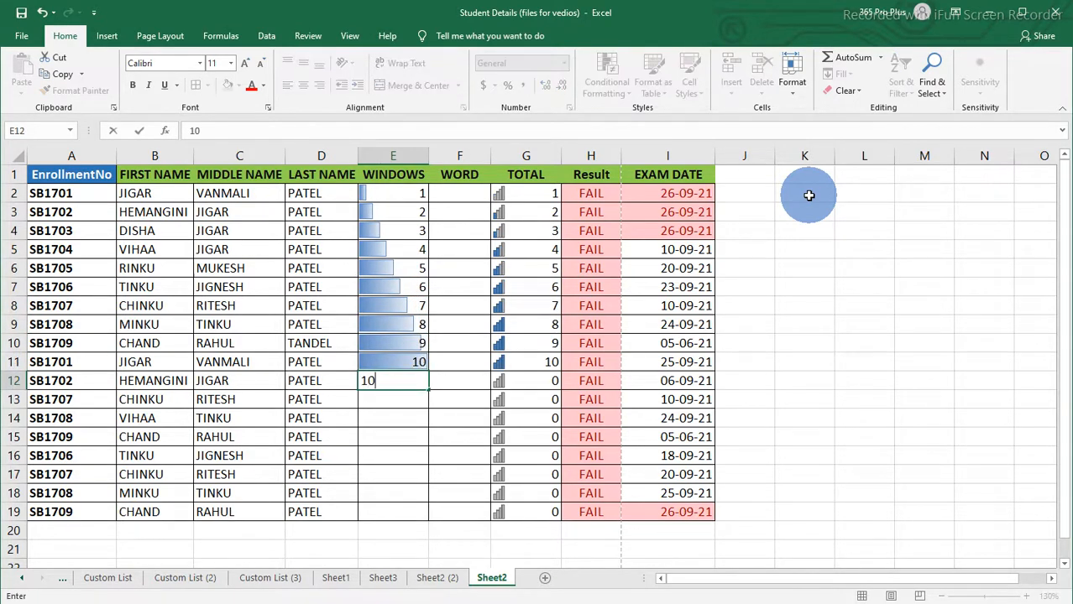
pyautogui.press('Return')
pyautogui.write('9 8 7 ')
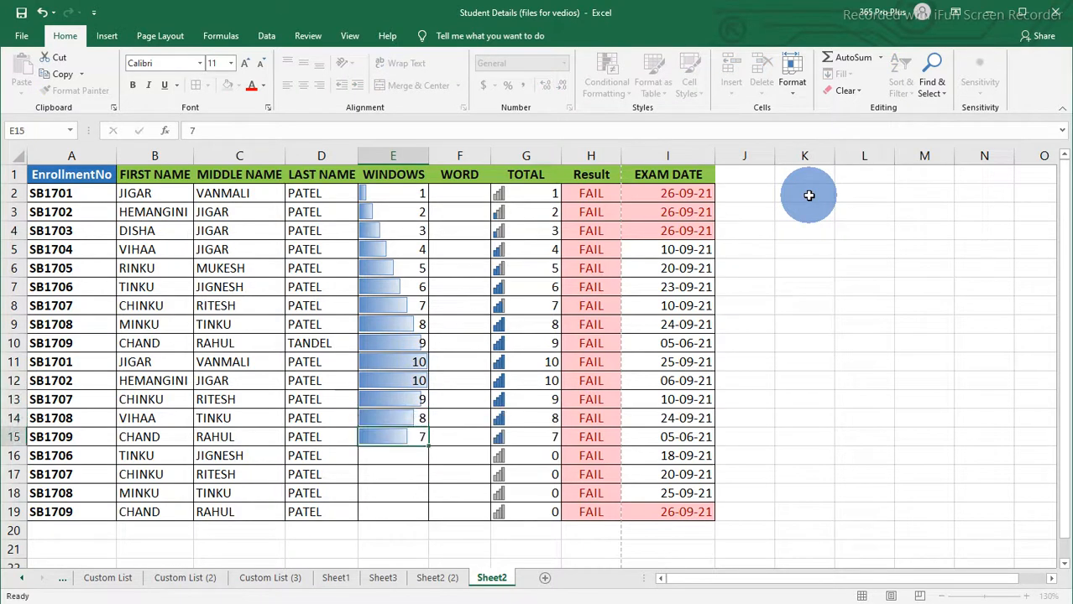
pyautogui.write('6 5 4 3')
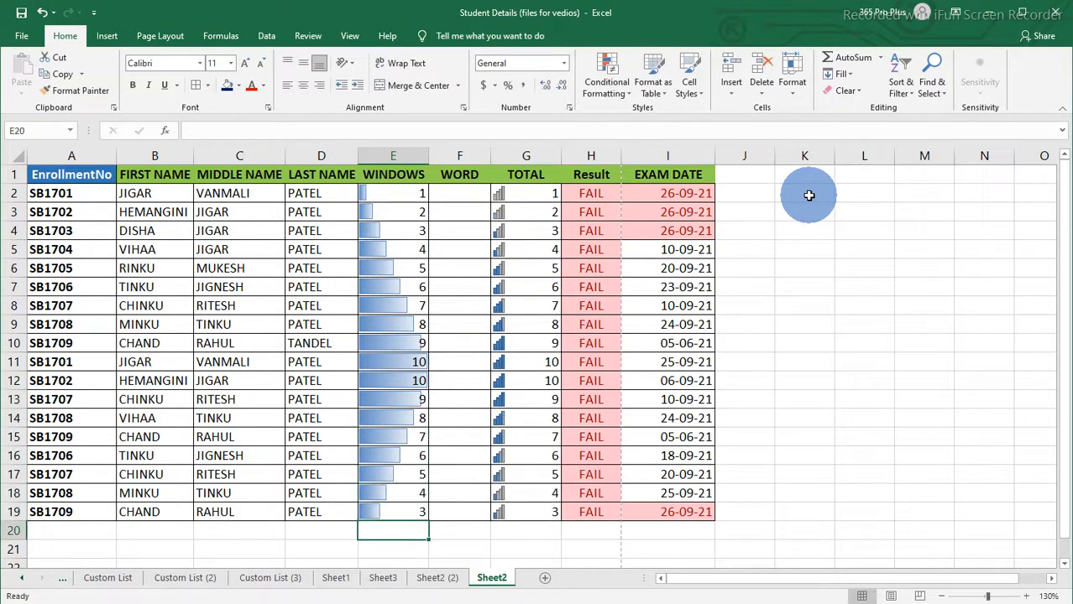
pyautogui.press('Up')
pyautogui.press('Up')
pyautogui.press('Up')
pyautogui.press('Up')
pyautogui.press('Up')
pyautogui.press('Up')
pyautogui.press('Up')
pyautogui.press('Up')
pyautogui.press('Up')
pyautogui.press('Up')
pyautogui.press('Up')
pyautogui.press('Up')
pyautogui.press('Up')
pyautogui.press('Up')
pyautogui.press('Up')
pyautogui.press('Up')
pyautogui.press('Up')
pyautogui.press('Up')
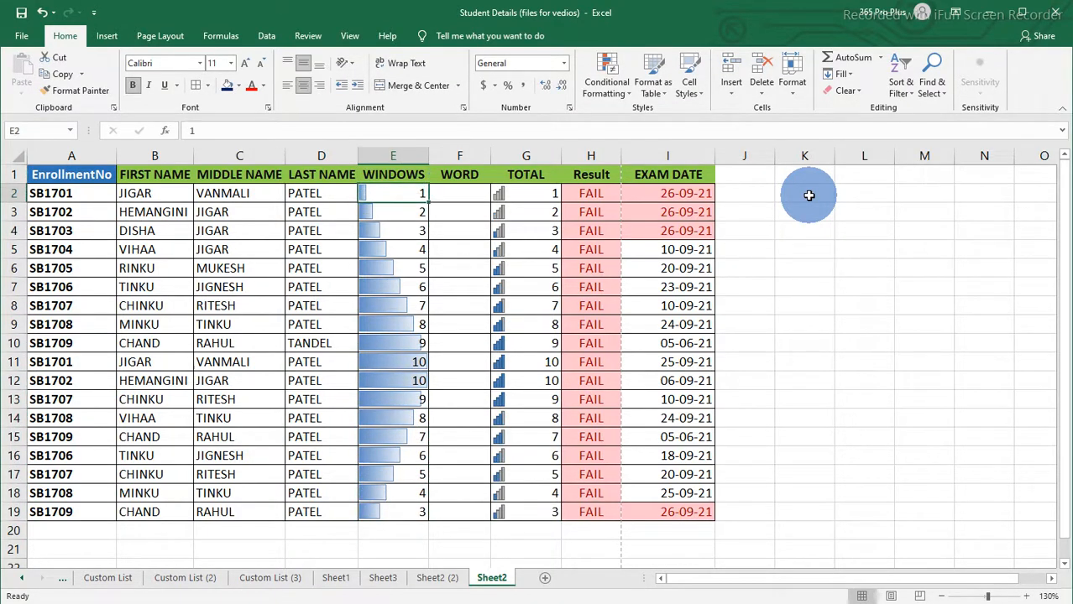
# Step: Enter WORD marks 20, 30, 34, 56, 54, 56, 67 and 100 in F2:F9
pyautogui.press('Right')
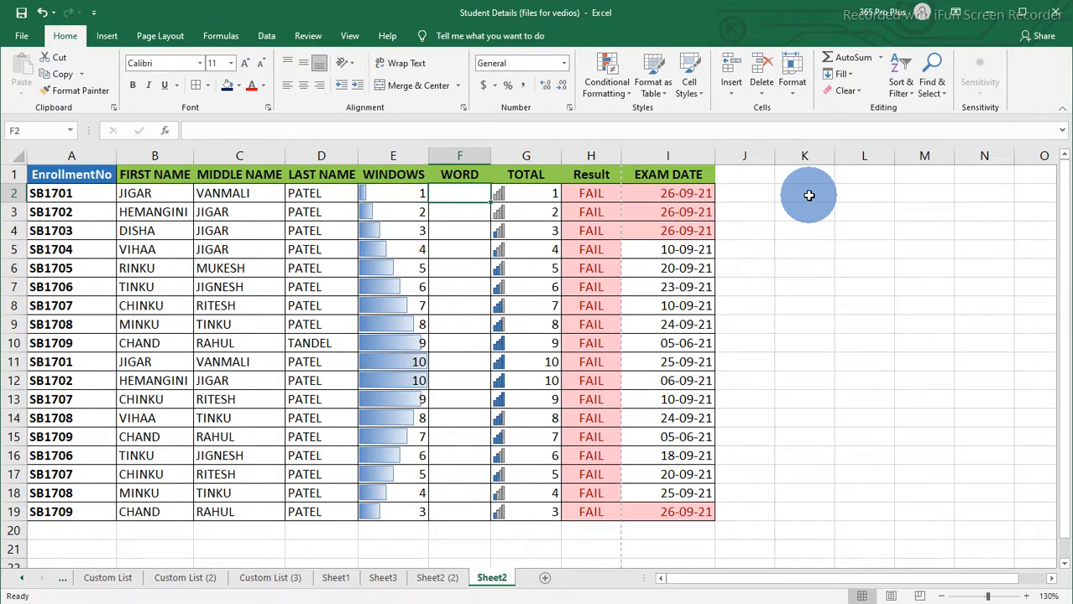
pyautogui.write('20')
pyautogui.press('Return')
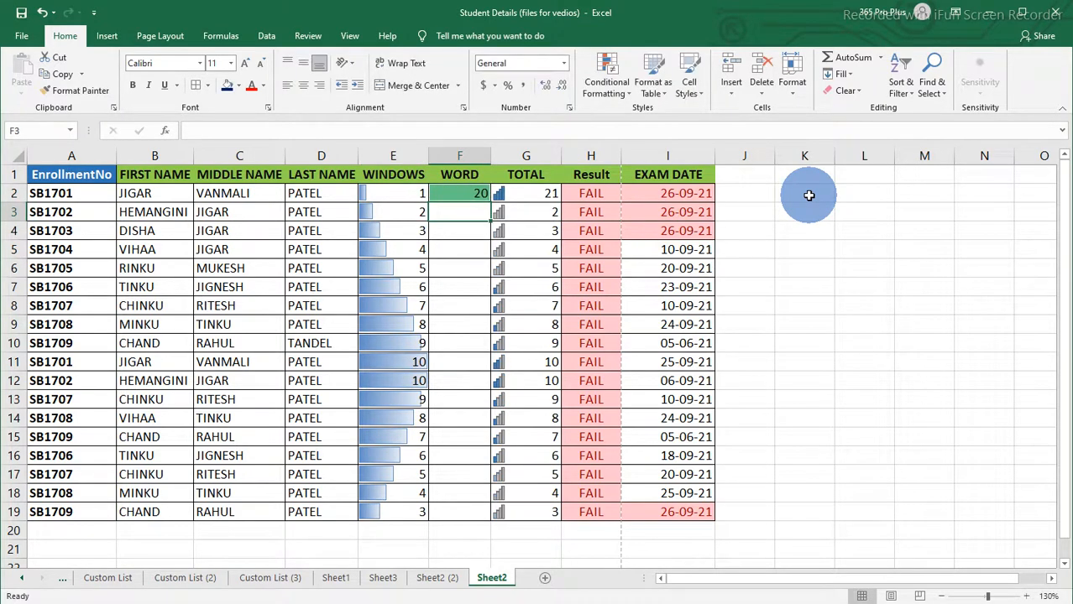
pyautogui.write('30')
pyautogui.press('Return')
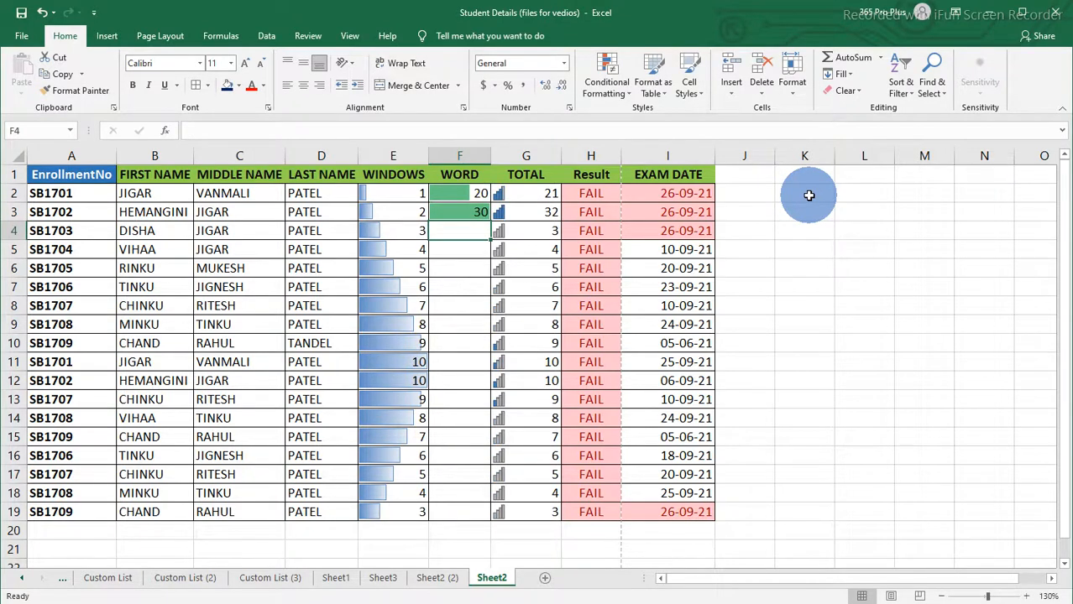
pyautogui.write('34')
pyautogui.press('Return')
pyautogui.write('56')
pyautogui.press('Return')
pyautogui.write('54')
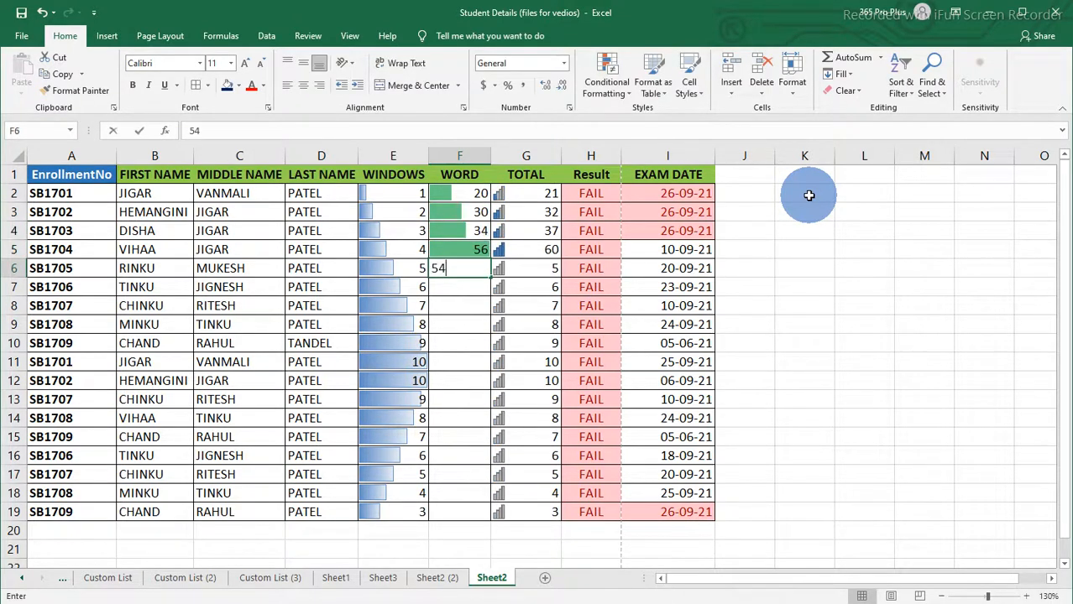
pyautogui.press('Return')
pyautogui.write('56')
pyautogui.write('67')
pyautogui.press('Return')
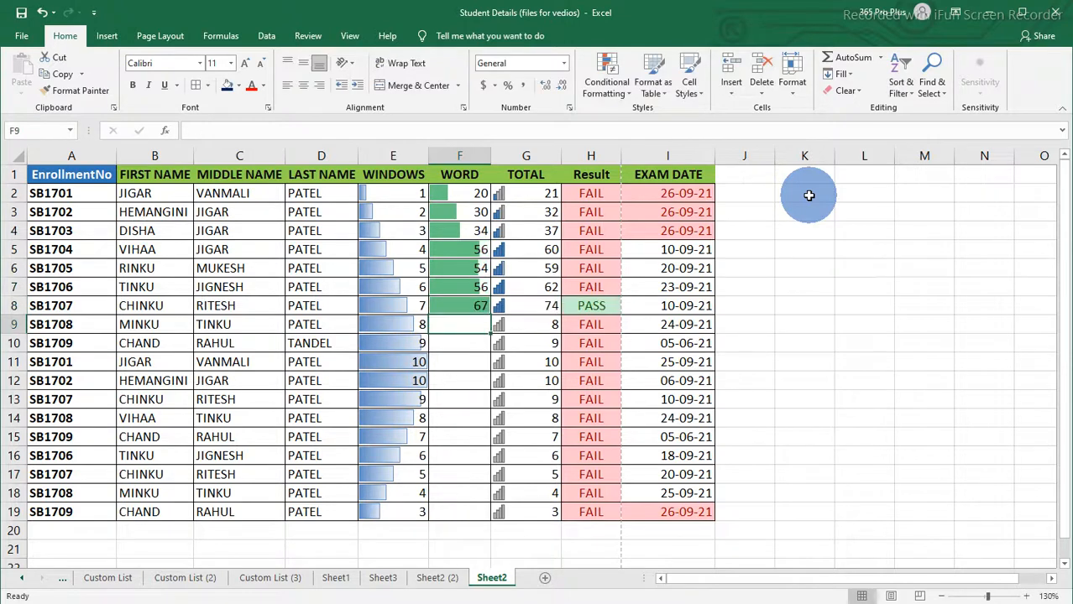
pyautogui.write('100')
pyautogui.press('Return')
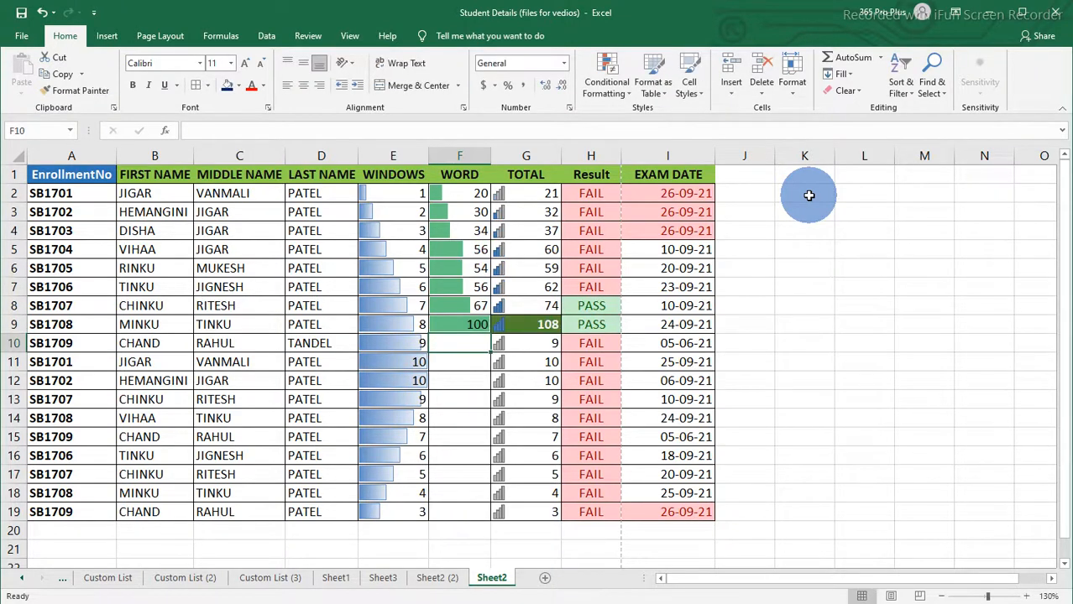
# Step: Enter WORD marks 67, 56, 54, 34, 23, 23, 34, 54, 50 and 20 in F10:F19
pyautogui.write('67')
pyautogui.press('Return')
pyautogui.write('56')
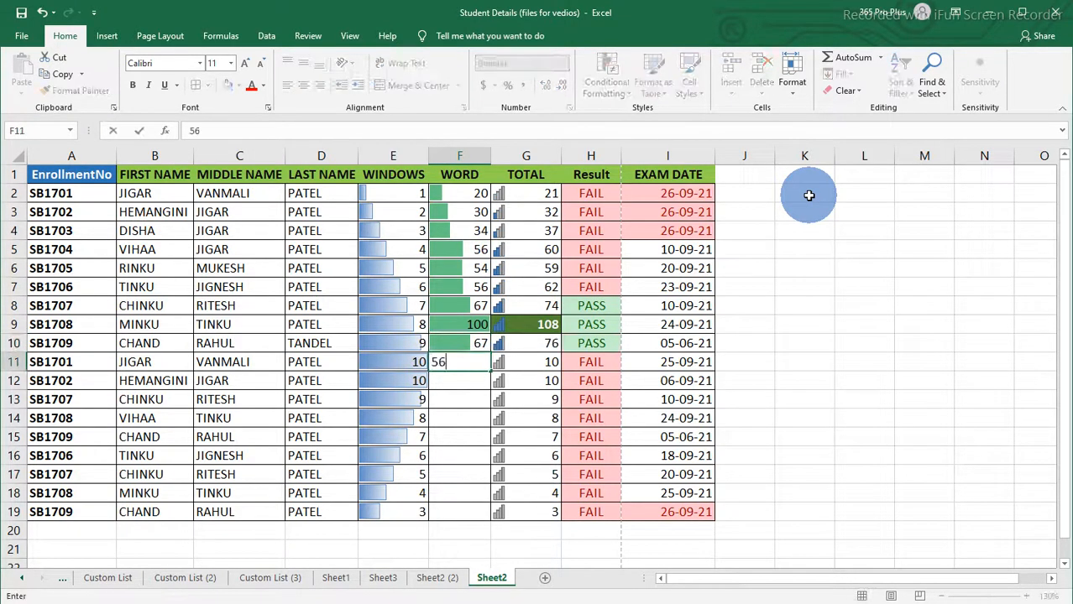
pyautogui.press('Return')
pyautogui.write('54')
pyautogui.press('Return')
pyautogui.write('34')
pyautogui.press('Return')
pyautogui.write('23')
pyautogui.press('Return')
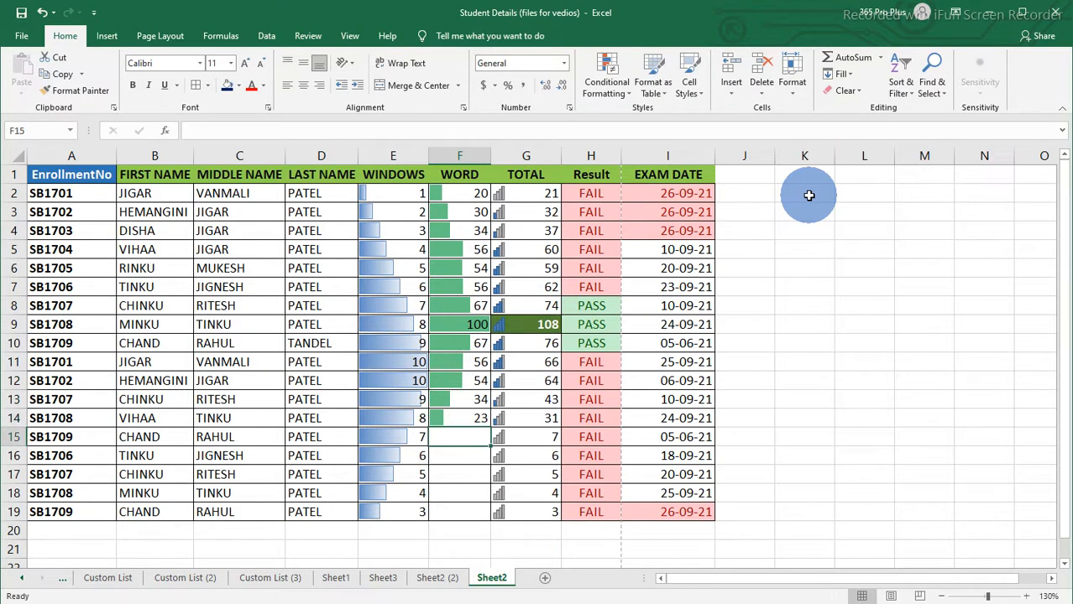
pyautogui.write('23')
pyautogui.press('Return')
pyautogui.write('34')
pyautogui.press('Return')
pyautogui.write('54')
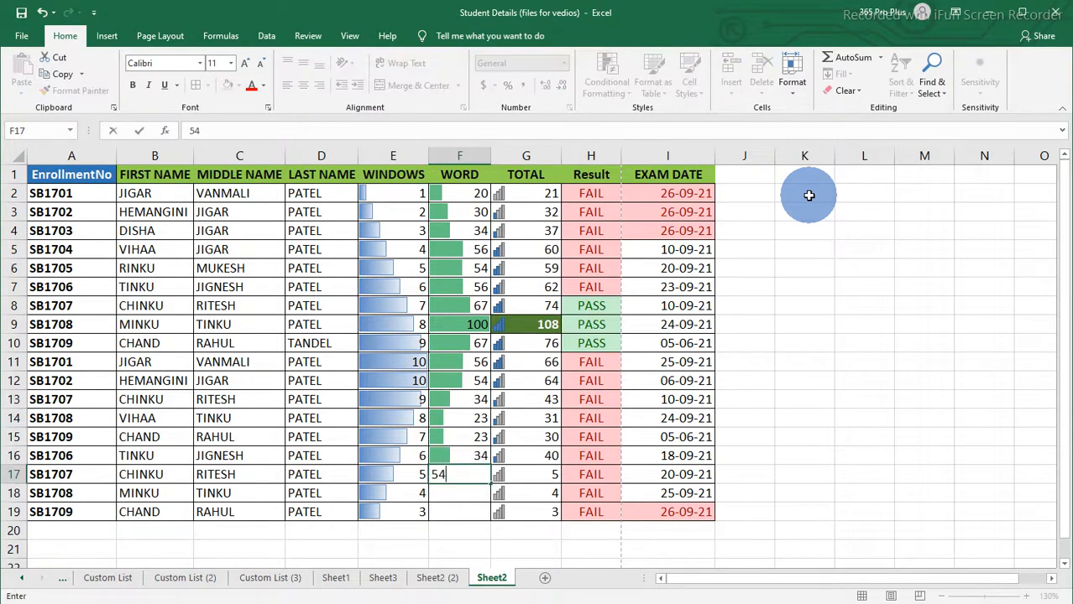
pyautogui.press('Return')
pyautogui.write('0')
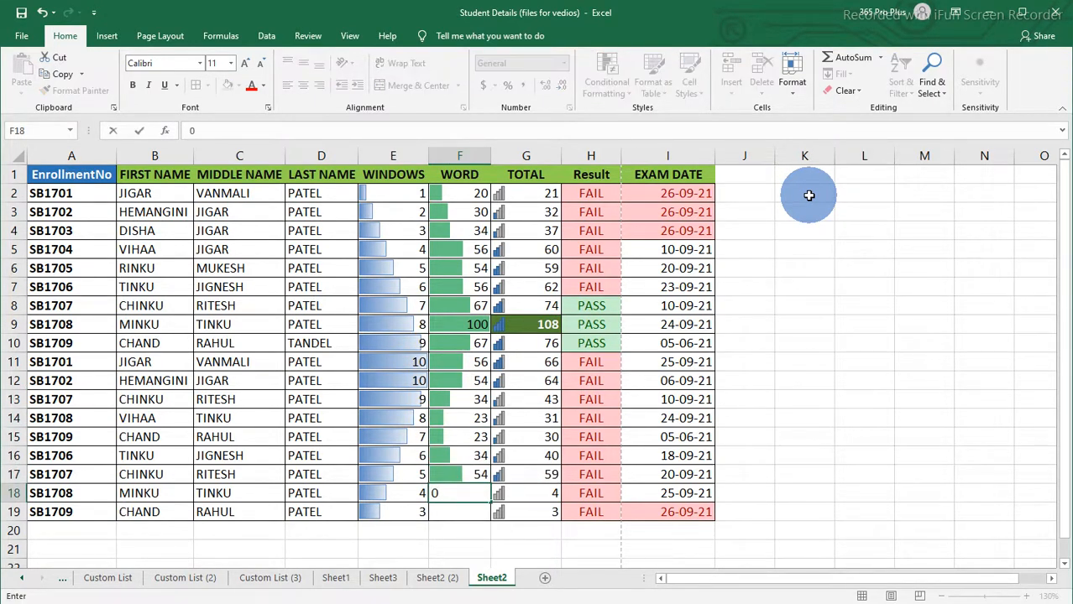
pyautogui.press('Return')
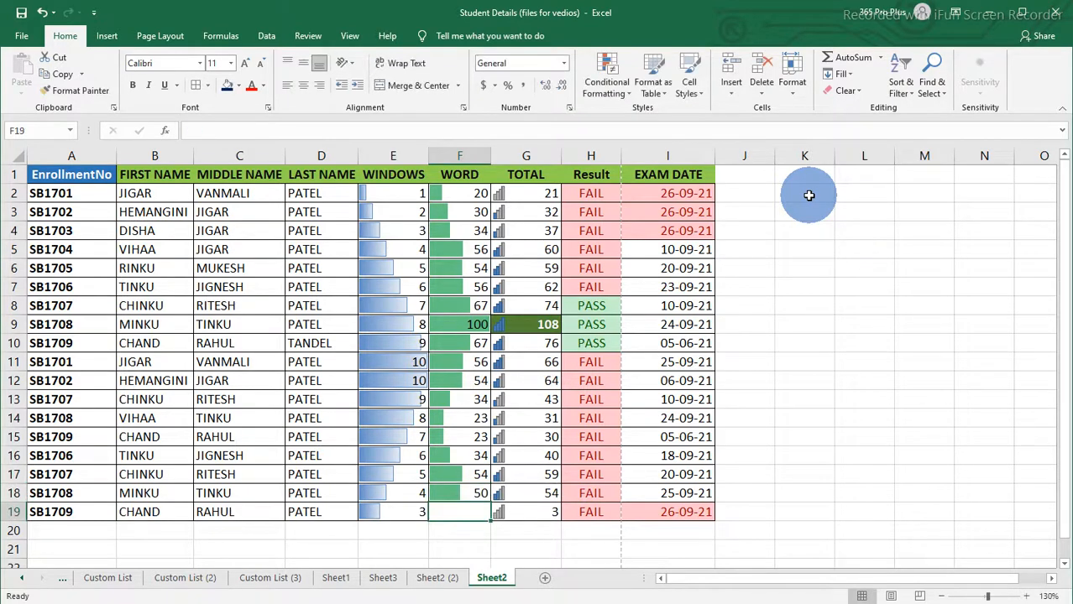
pyautogui.write('20')
pyautogui.press('Tab')
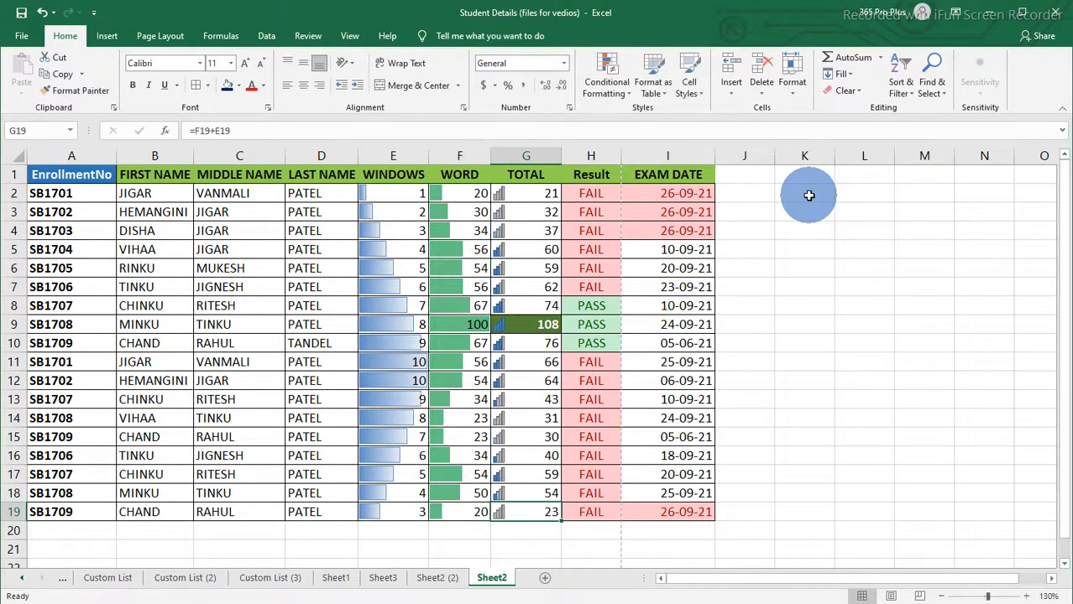
# Step: Inspect the Result formula in H2
pyautogui.press('Up')
pyautogui.press('Up')
pyautogui.press('Up')
pyautogui.press('Up')
pyautogui.press('Up')
pyautogui.press('Up')
pyautogui.press('Up')
pyautogui.press('Up')
pyautogui.press('Up')
pyautogui.press('Up')
pyautogui.press('Up')
pyautogui.press('Up')
pyautogui.press('Up')
pyautogui.press('Up')
pyautogui.press('Up')
pyautogui.press('Up')
pyautogui.press('Up')
pyautogui.press('Left')
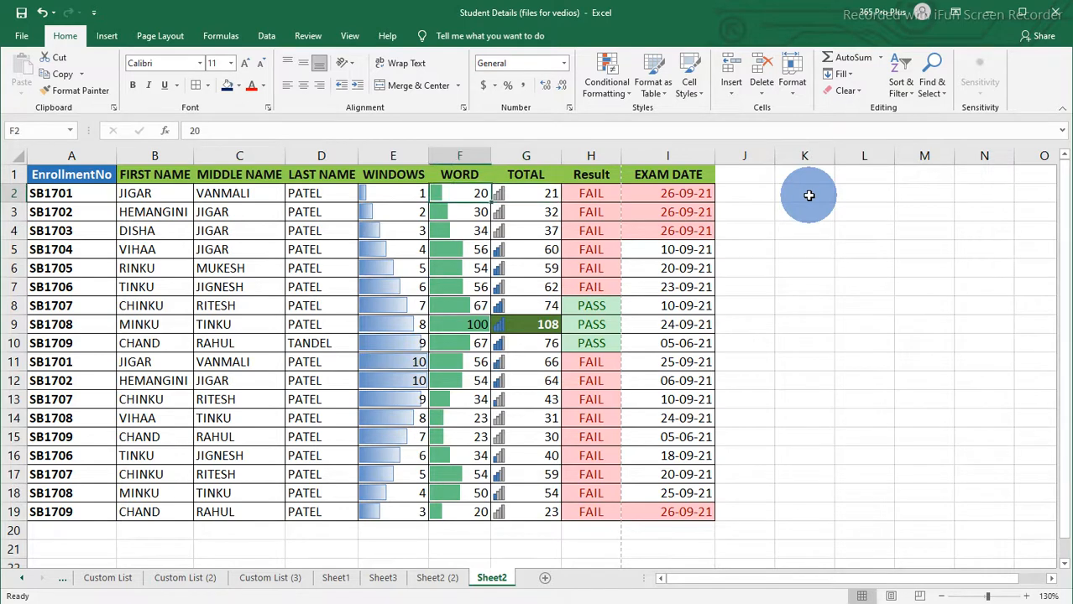
pyautogui.press('Left')
pyautogui.press('Right')
pyautogui.press('Right')
pyautogui.press('Right')
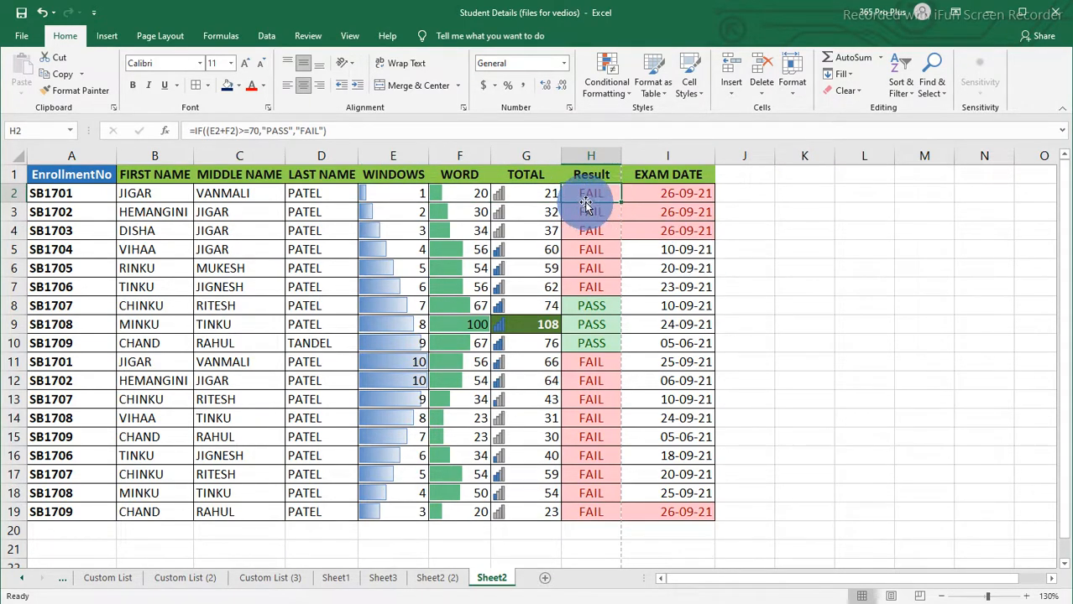
pyautogui.moveTo(591, 202)
pyautogui.mouseDown()
pyautogui.moveTo(550, 335)
pyautogui.moveTo(586, 288)
pyautogui.moveTo(591, 198)
pyautogui.moveTo(476, 200)
pyautogui.moveTo(599, 208)
pyautogui.mouseUp()
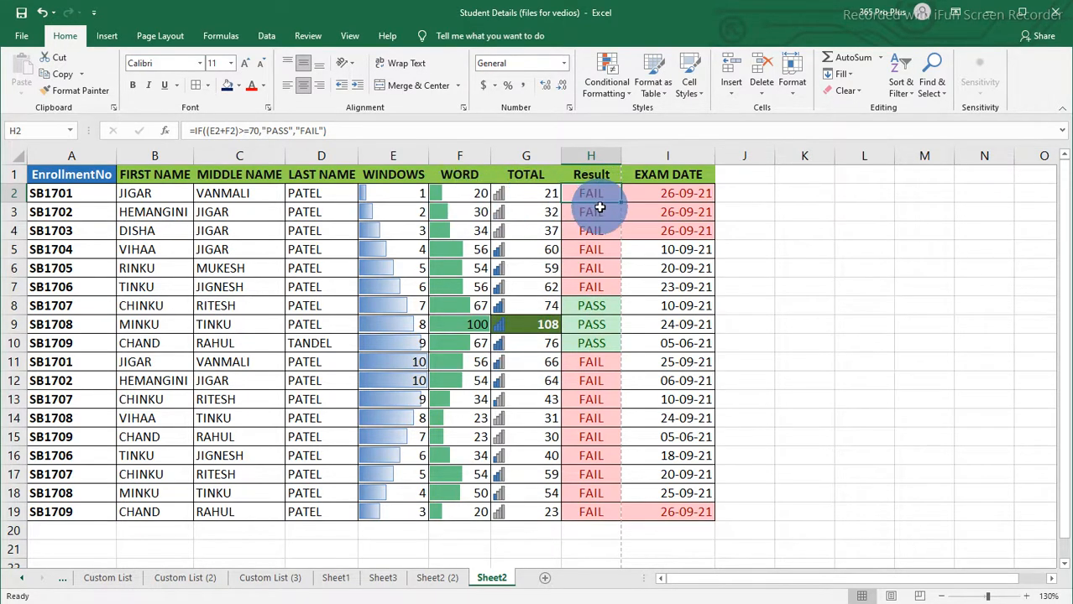
# Step: Change the first student's marks to 50 in WINDOWS and 80 in WORD
pyautogui.click(386, 196)
pyautogui.write('50')
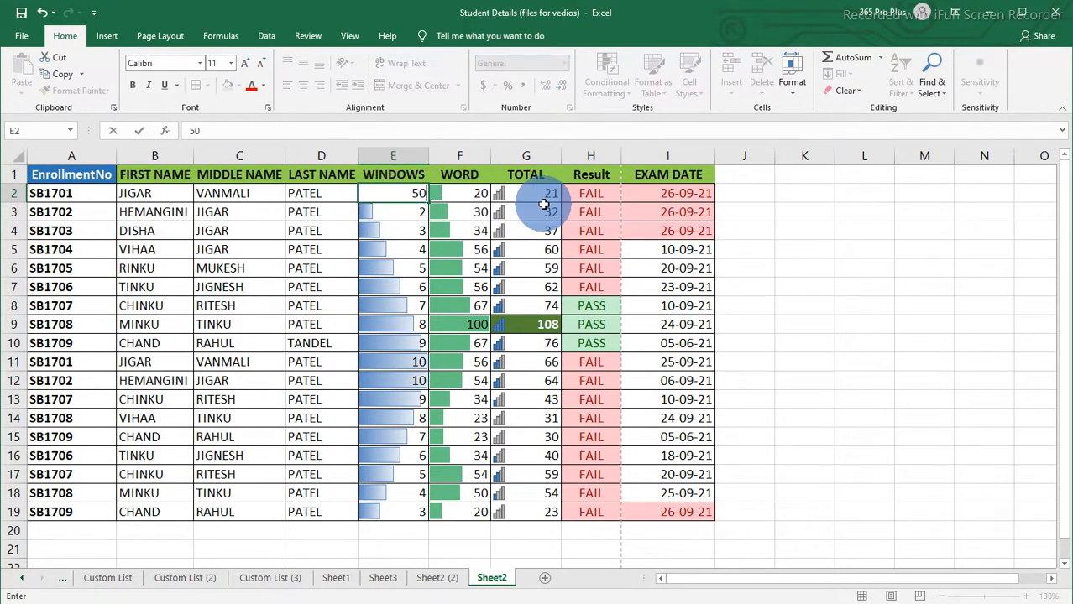
pyautogui.press('Tab')
pyautogui.write('8')
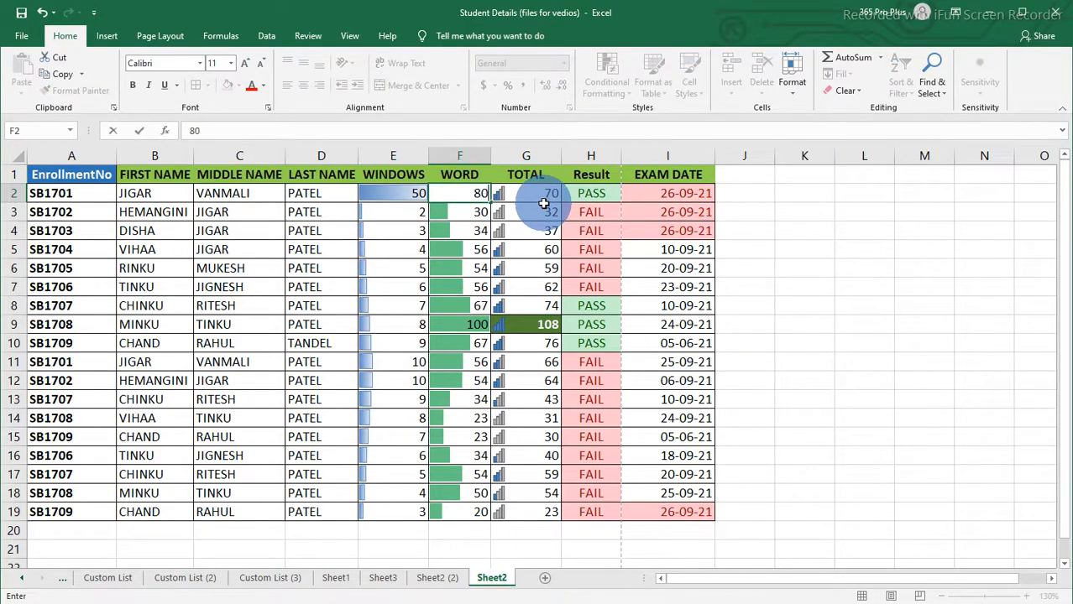
pyautogui.press('Return')
pyautogui.click(550, 201)
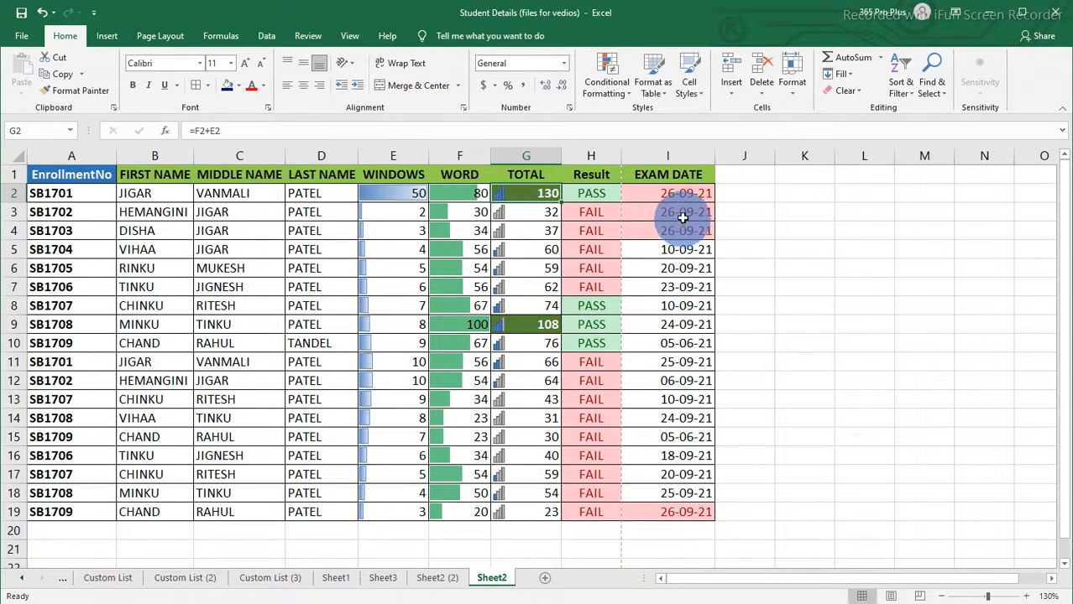
# Step: Set the EXAM DATE in I9 to 26-09-2021 and in I6 to 27-09-2021
pyautogui.click(664, 324)
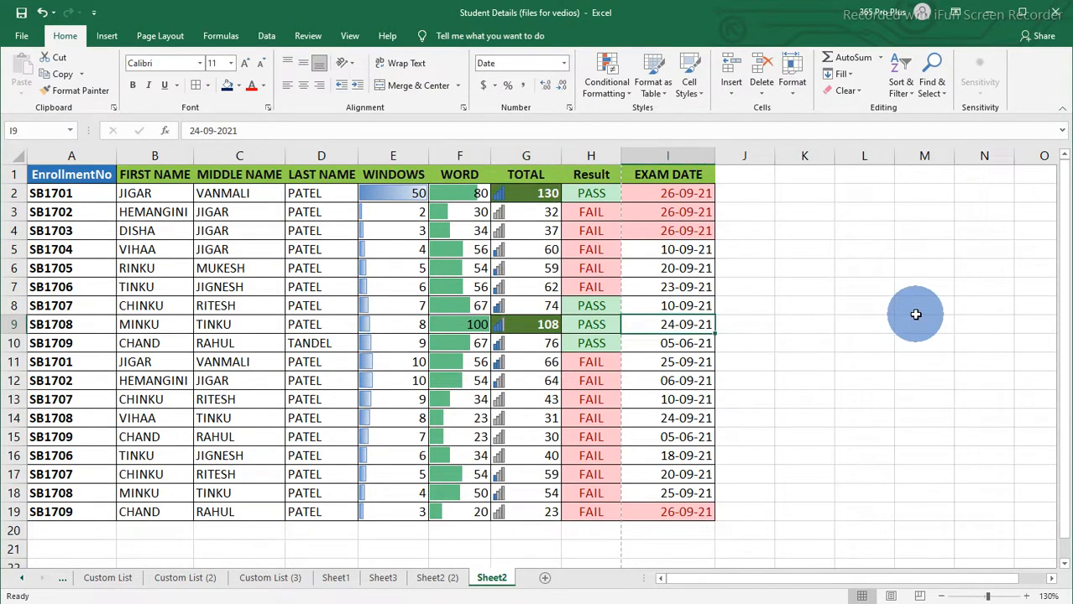
pyautogui.write('26')
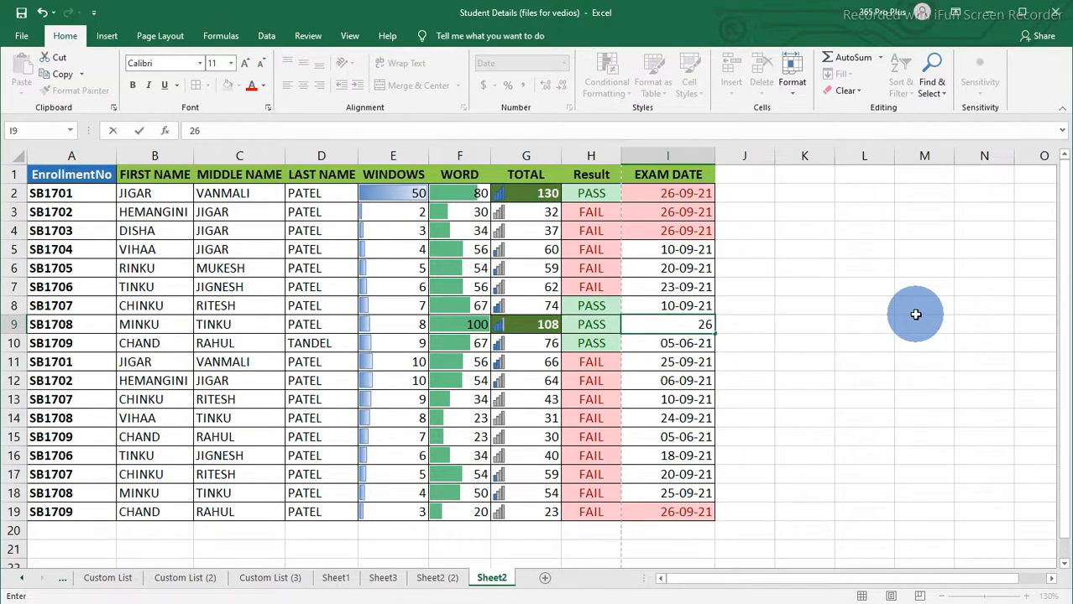
pyautogui.write('-09-2021')
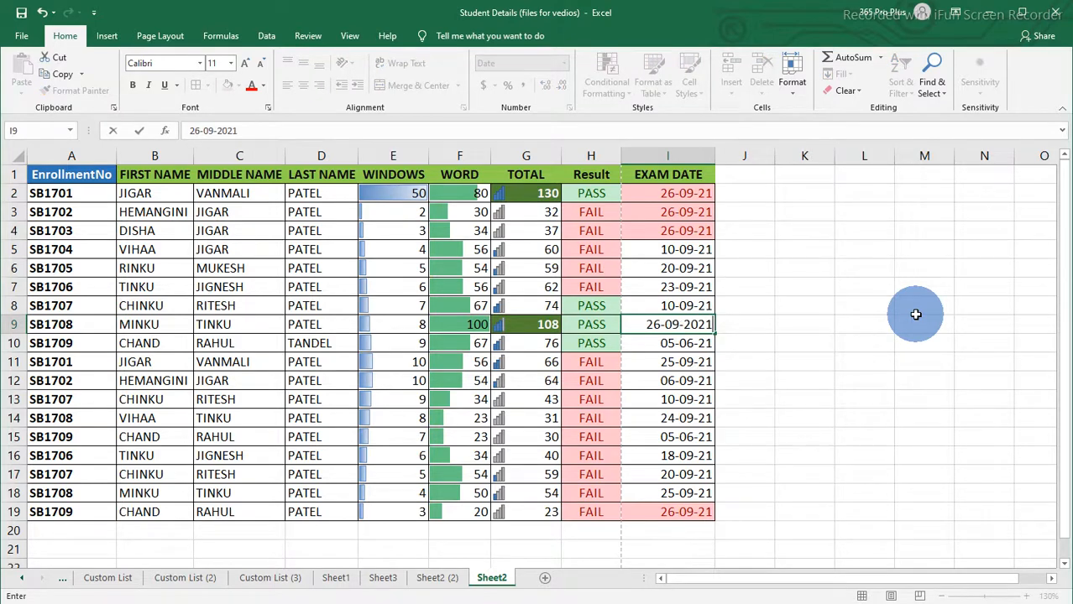
pyautogui.press('Return')
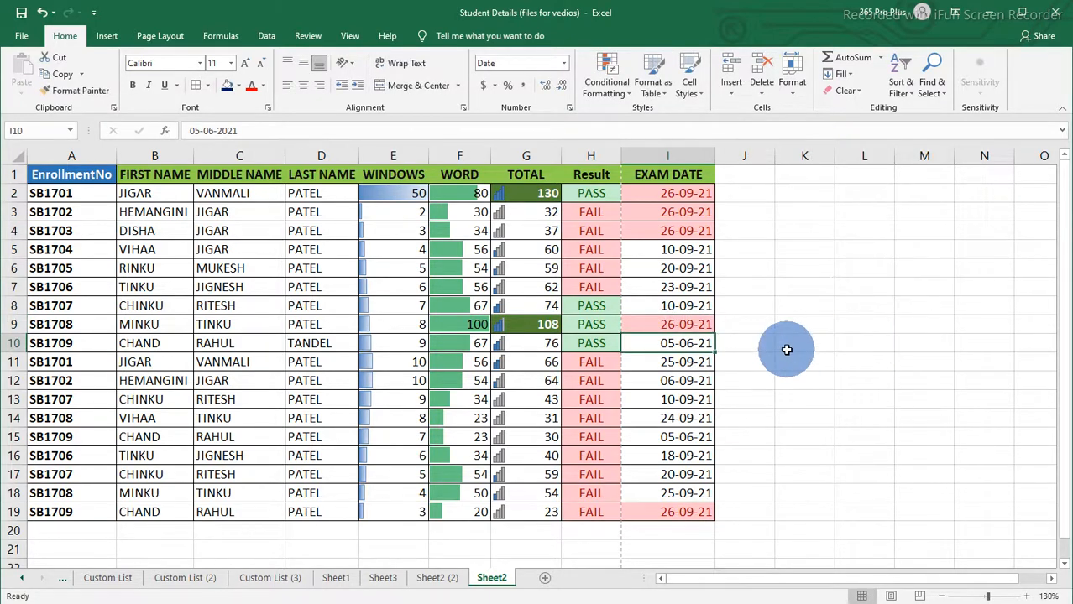
pyautogui.moveTo(686, 194); pyautogui.dragTo(689, 512)
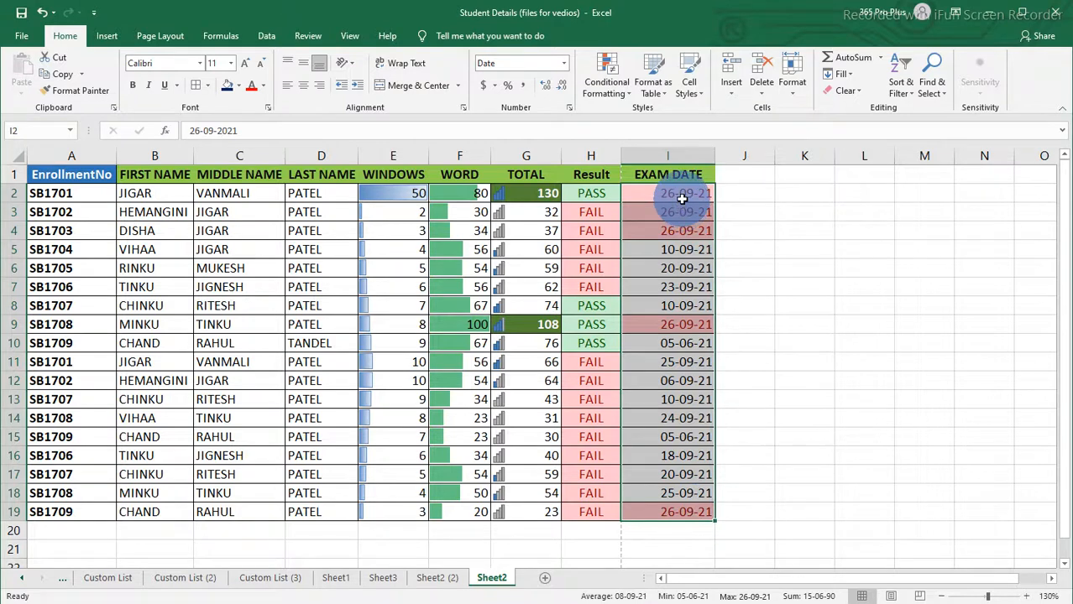
pyautogui.moveTo(681, 198); pyautogui.dragTo(680, 507)
pyautogui.click(680, 508)
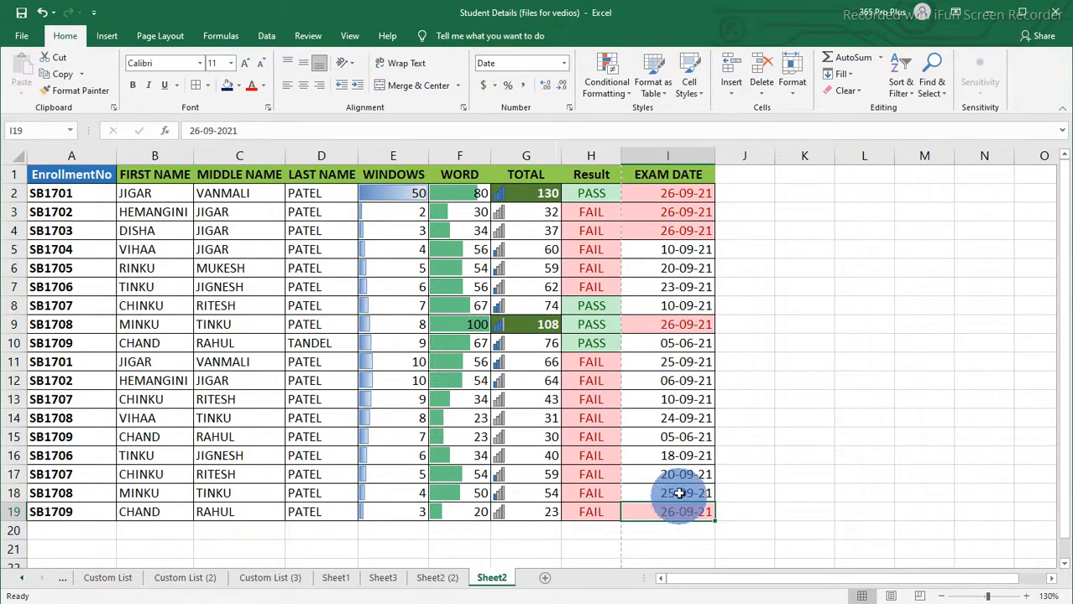
pyautogui.click(680, 456)
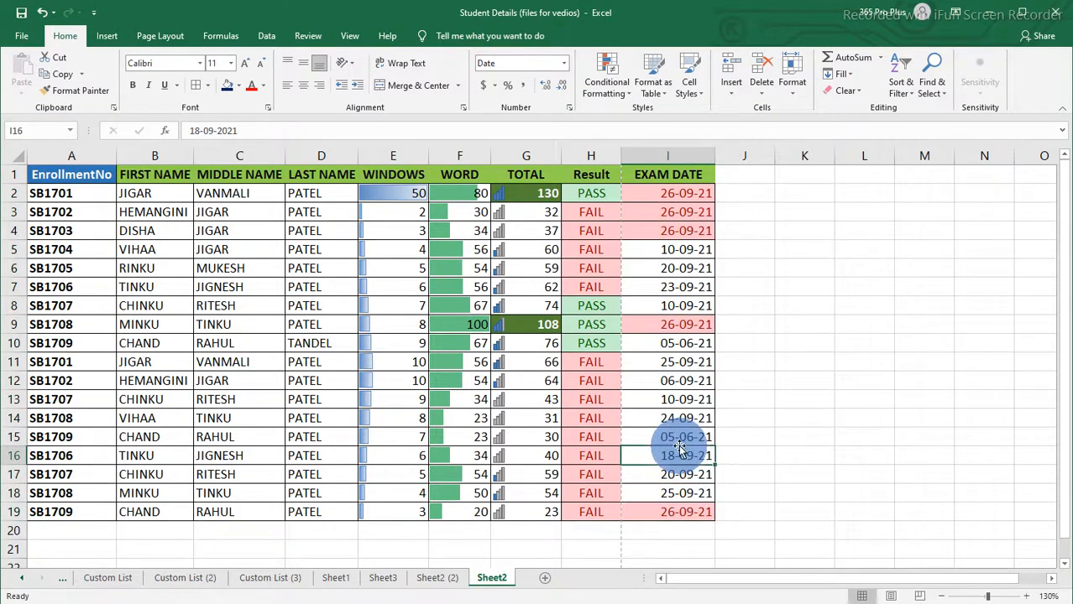
pyautogui.click(683, 268)
pyautogui.write('27')
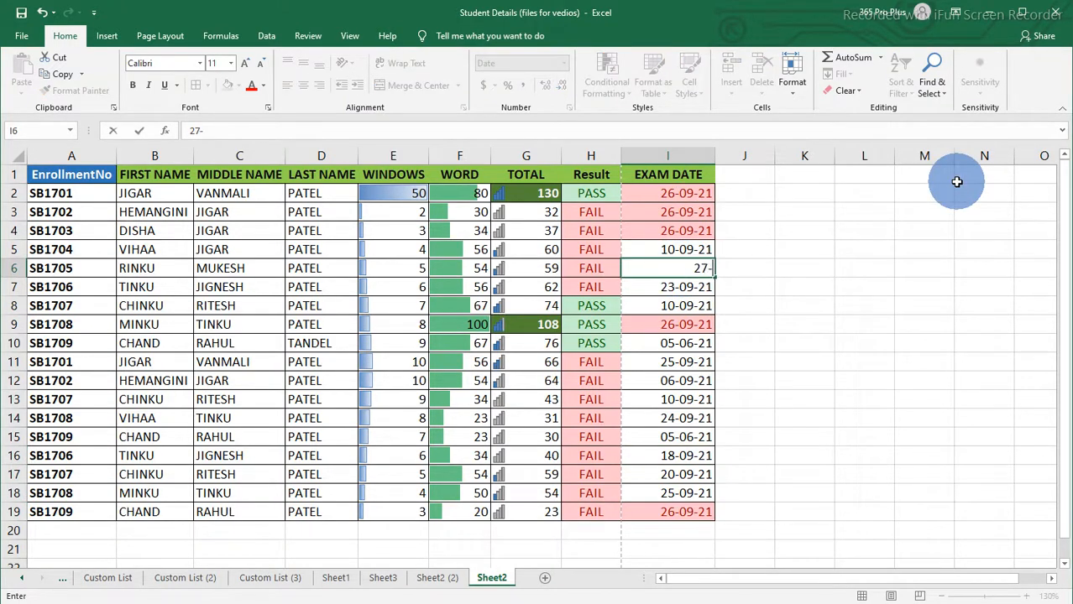
pyautogui.write('-09-2021')
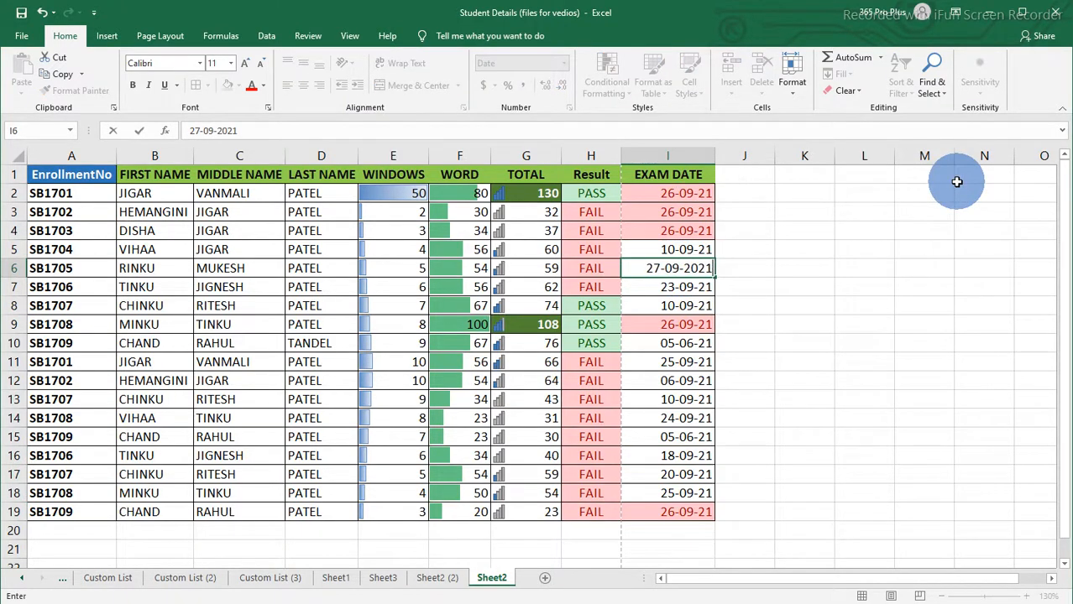
pyautogui.press('Return')
pyautogui.click(669, 269)
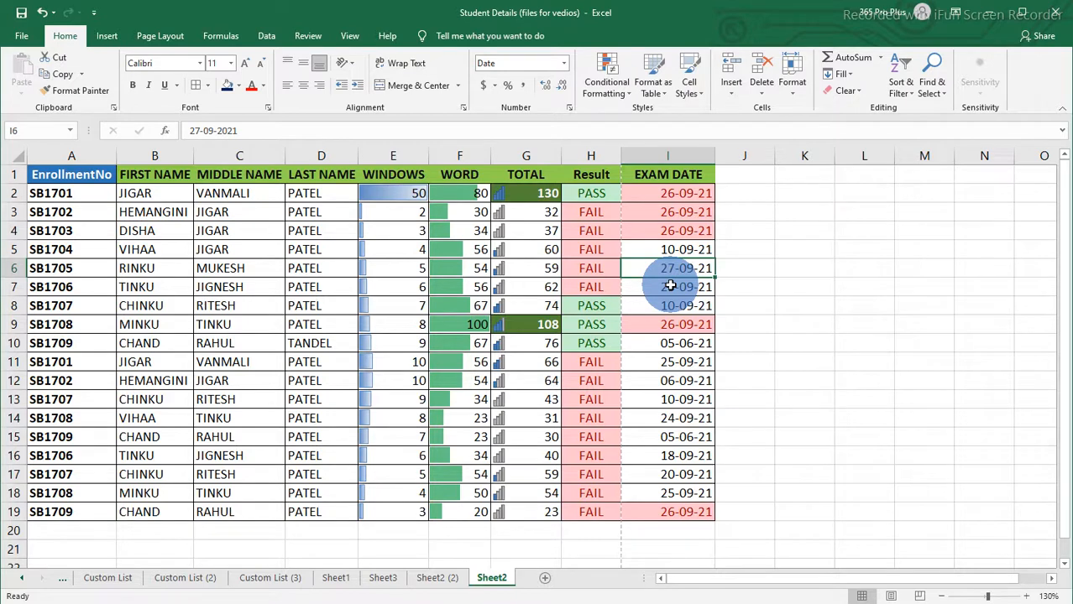
# Step: Highlight Unique values in FIRST NAME cells B2:B19 with Light Red Fill with Dark Red Text
pyautogui.click(156, 196)
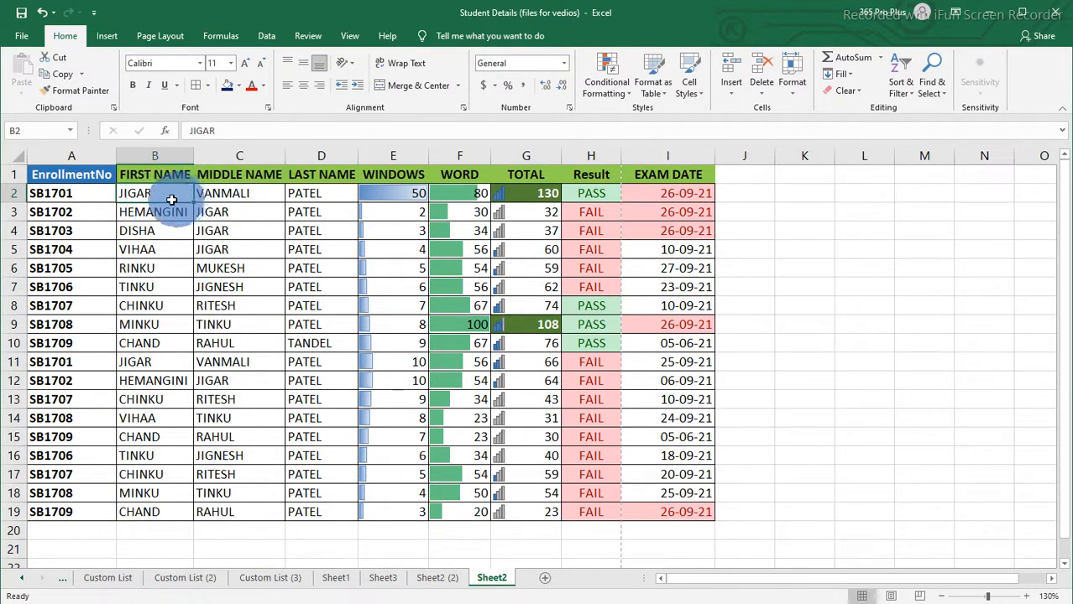
pyautogui.moveTo(137, 194); pyautogui.dragTo(137, 513)
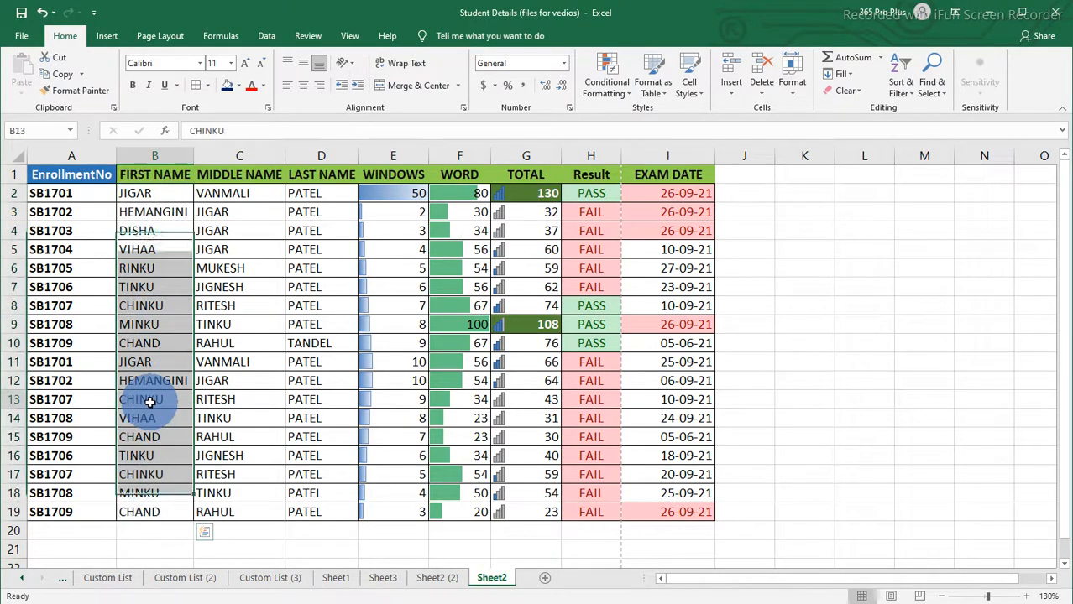
pyautogui.click(151, 206)
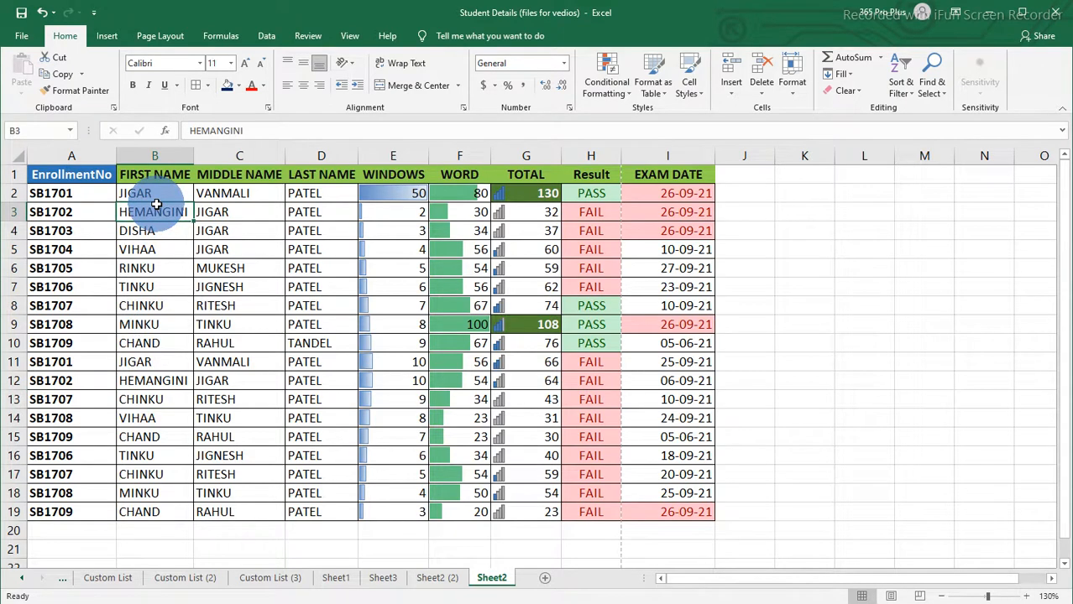
pyautogui.click(159, 193)
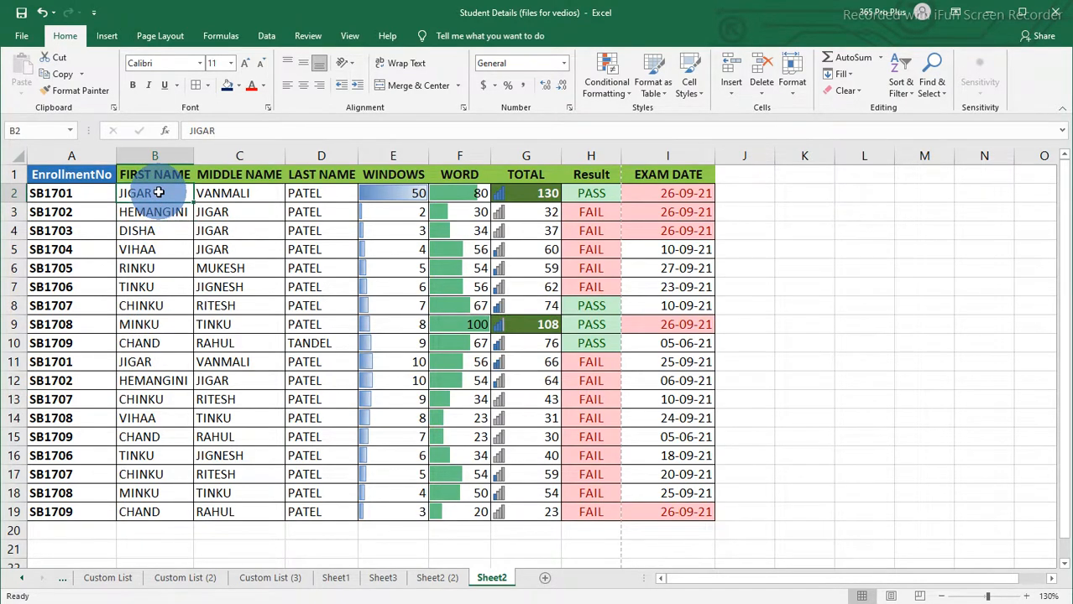
pyautogui.moveTo(159, 193); pyautogui.dragTo(149, 512)
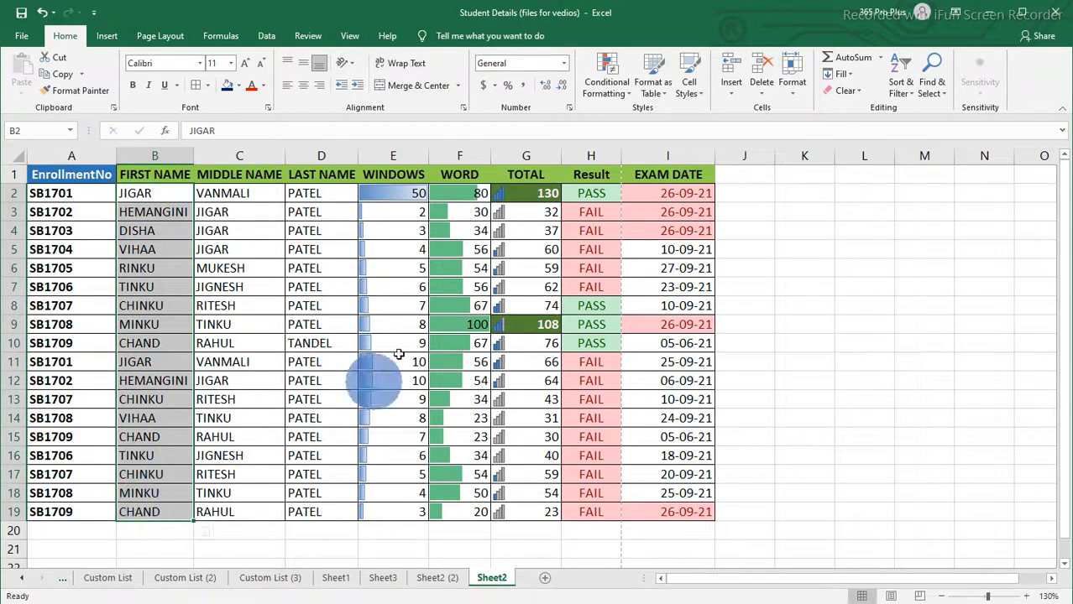
pyautogui.click(626, 96)
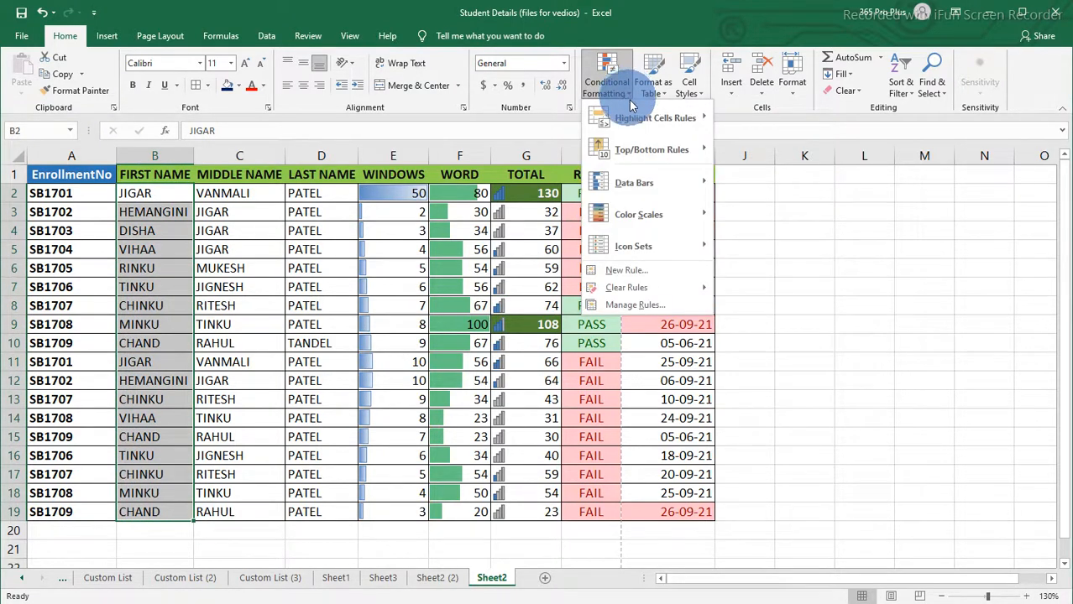
pyautogui.moveTo(644, 123)
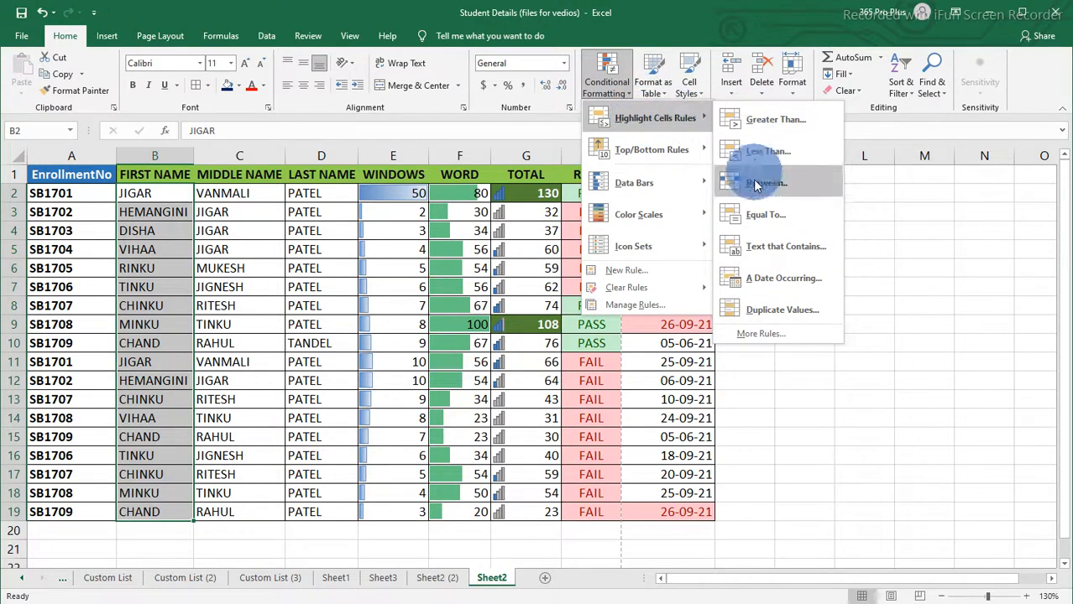
pyautogui.click(782, 312)
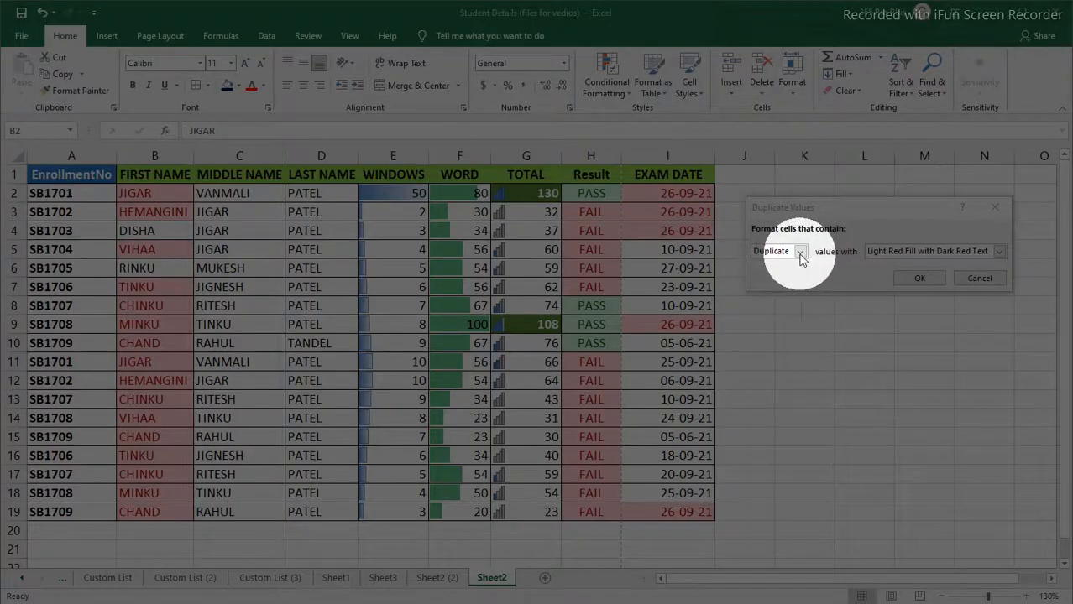
pyautogui.click(800, 252)
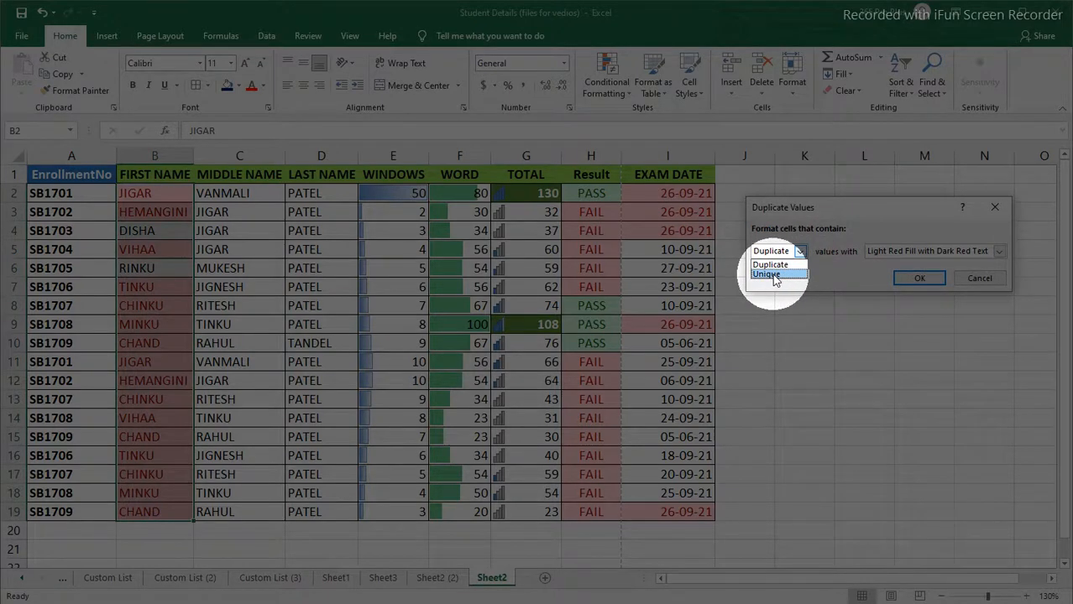
pyautogui.click(774, 275)
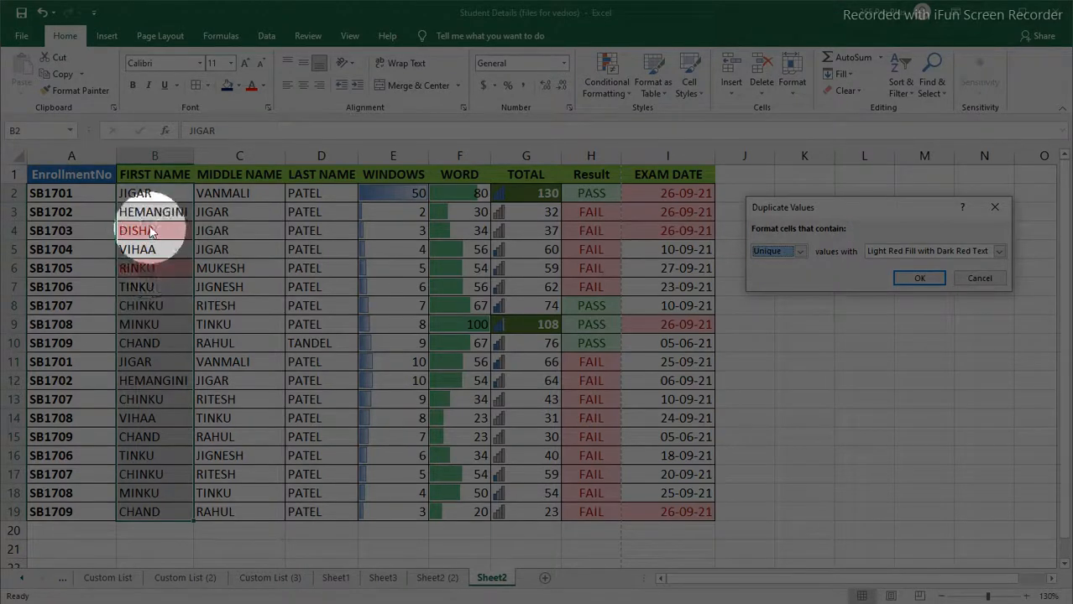
pyautogui.click(919, 277)
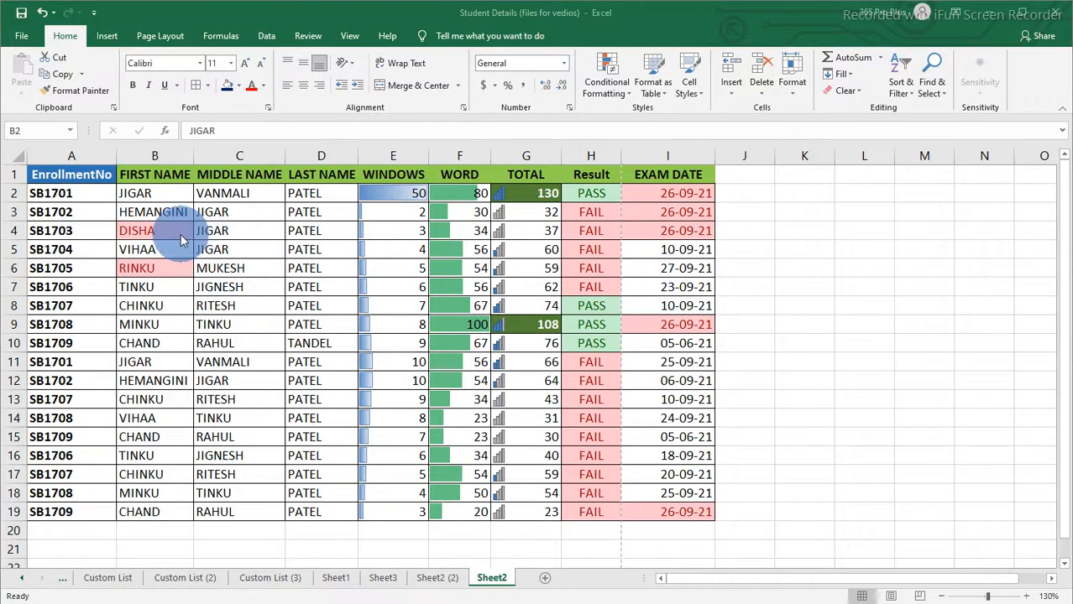
pyautogui.click(168, 232)
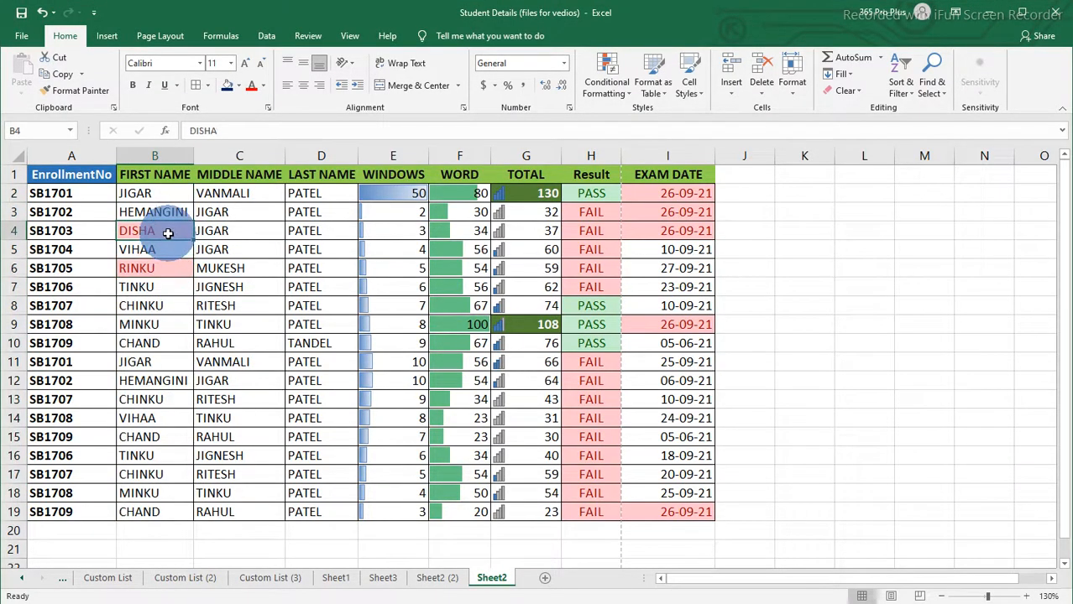